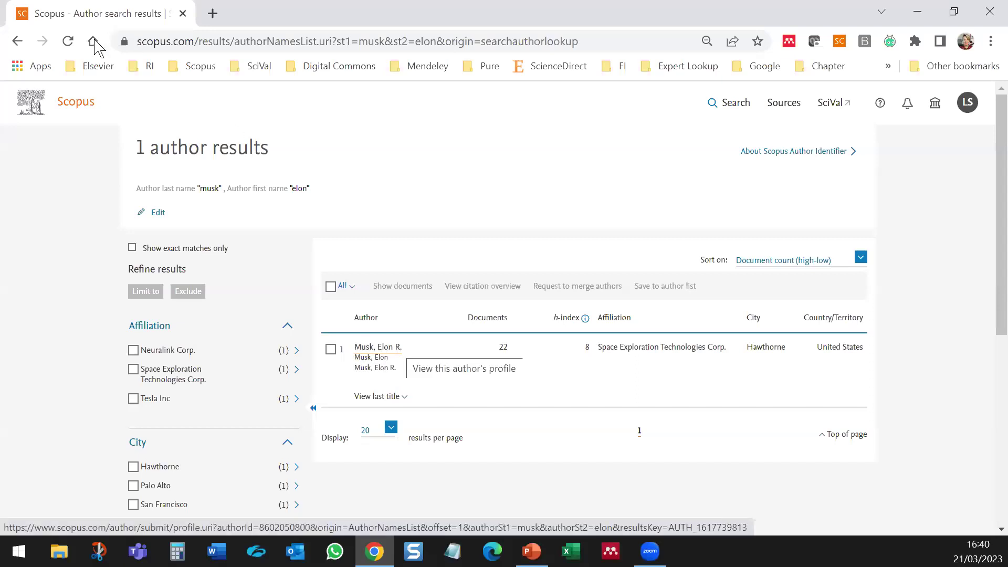
# Step: Return to the document search, set it to search within Authors, and search for "elon musk"
pyautogui.click(17, 41)
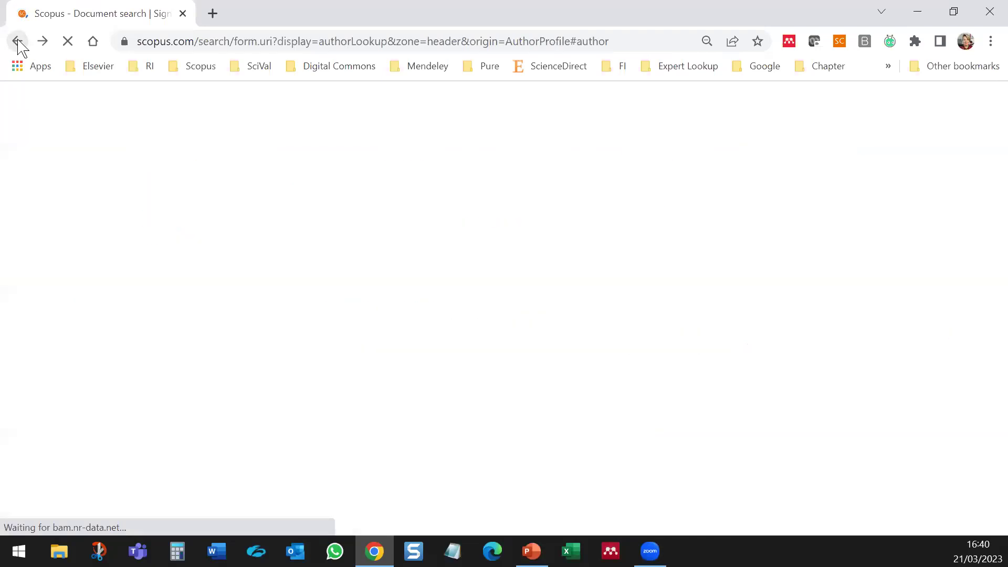
pyautogui.click(178, 196)
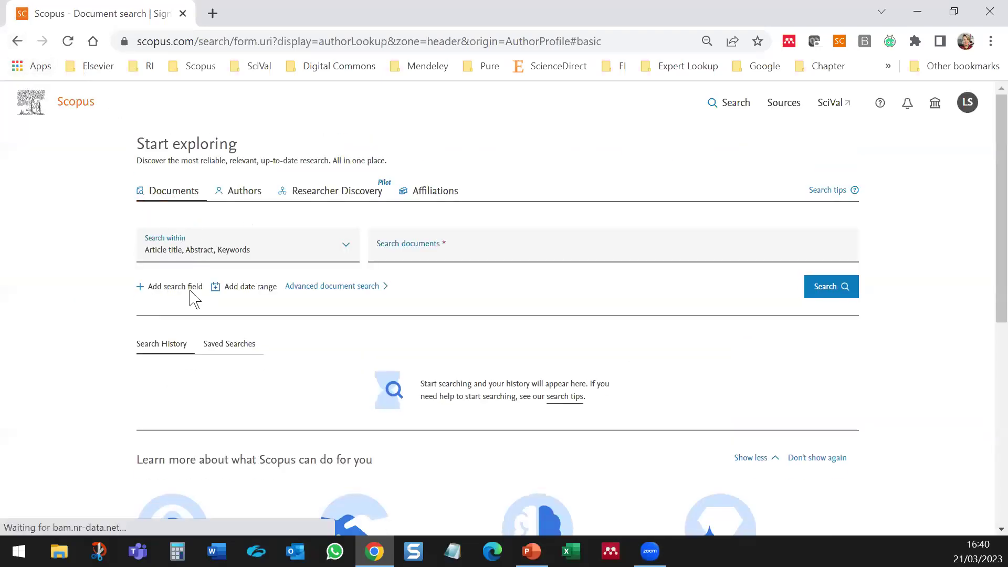
pyautogui.click(214, 256)
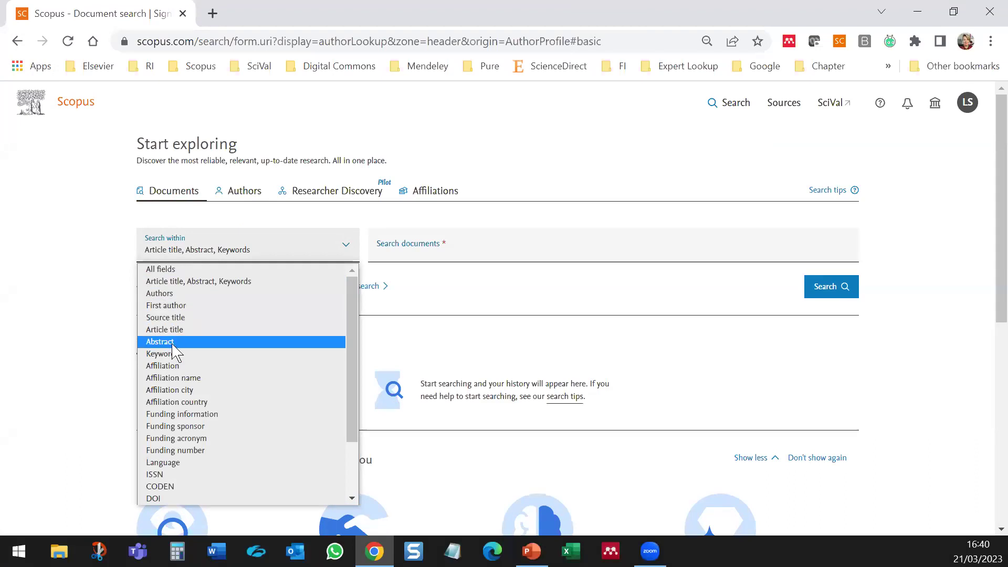
pyautogui.click(178, 293)
pyautogui.click(255, 259)
pyautogui.click(460, 261)
pyautogui.click(460, 261)
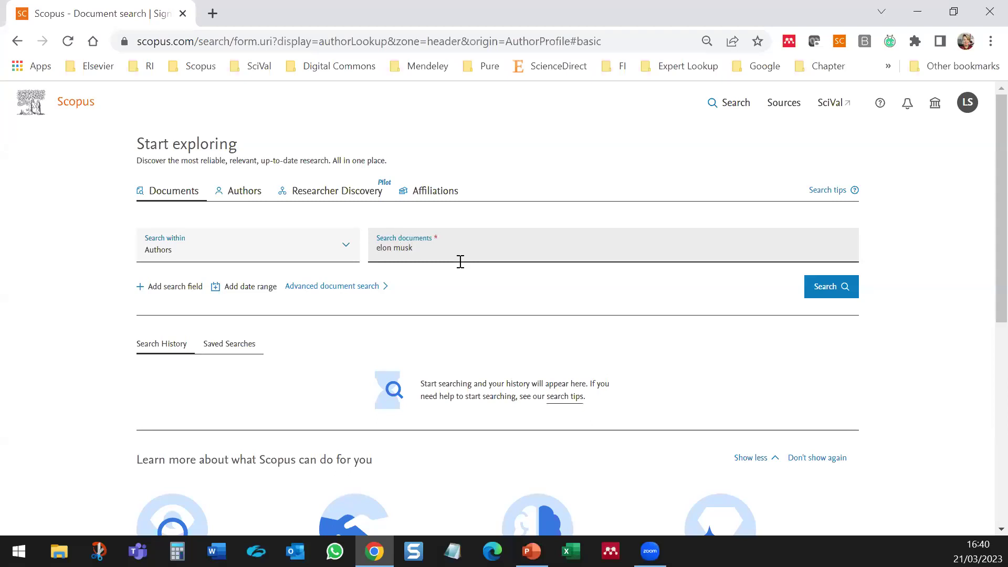
pyautogui.write('elon musk')
pyautogui.press('Return')
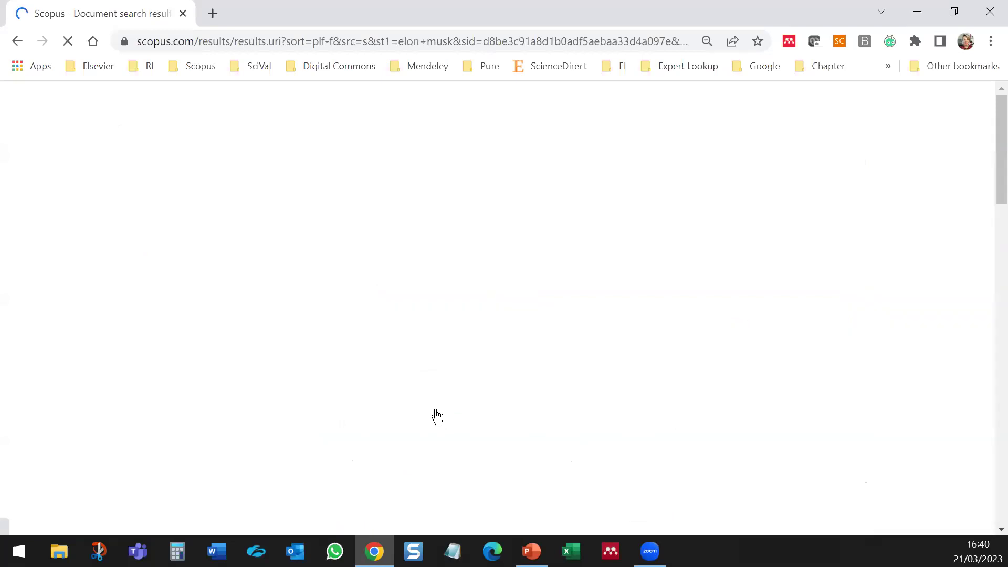
pyautogui.scroll(-2, 414, 403)
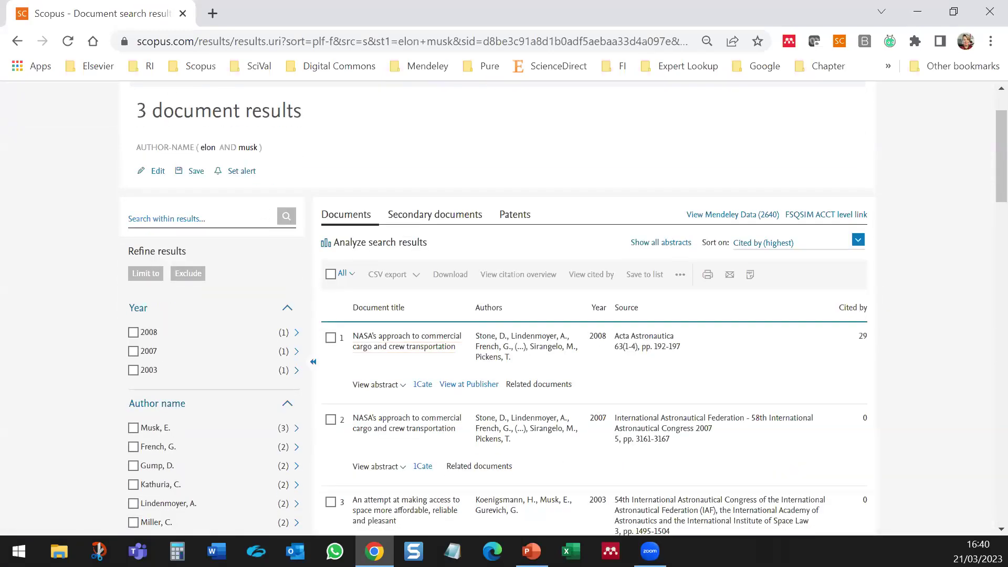
# Step: Go back to the document search and rerun it within Authors for "musk" only
pyautogui.click(17, 41)
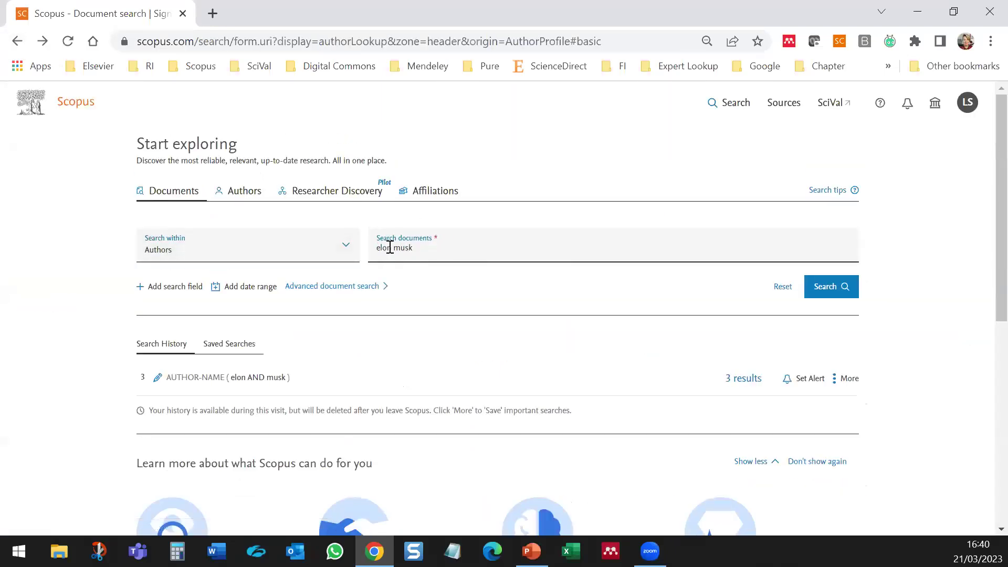
pyautogui.press('BackSpace')
pyautogui.click(850, 293)
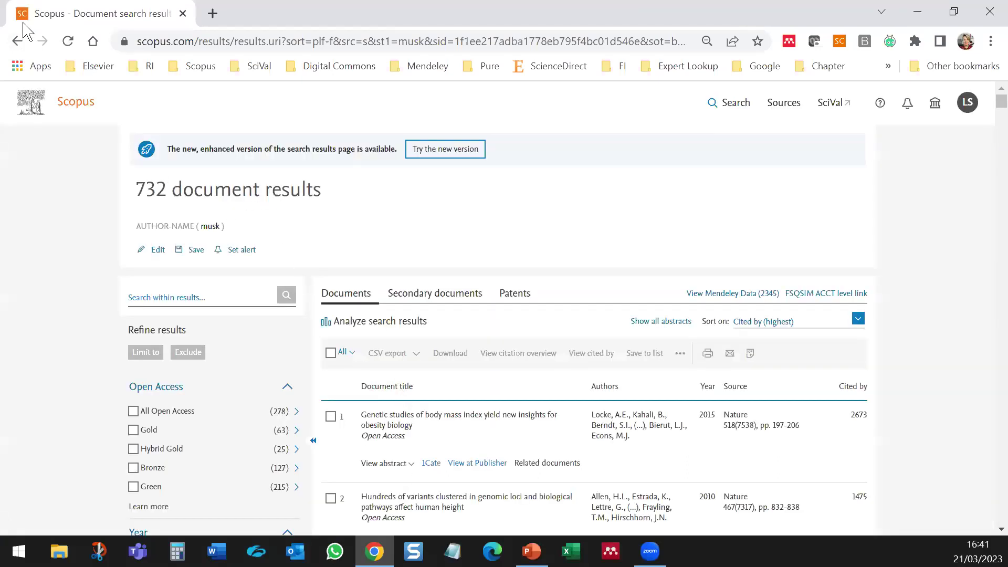
# Step: Run an author search with last name "musk" and first name "elon", and open the profile for Musk, Elon R
pyautogui.click(18, 42)
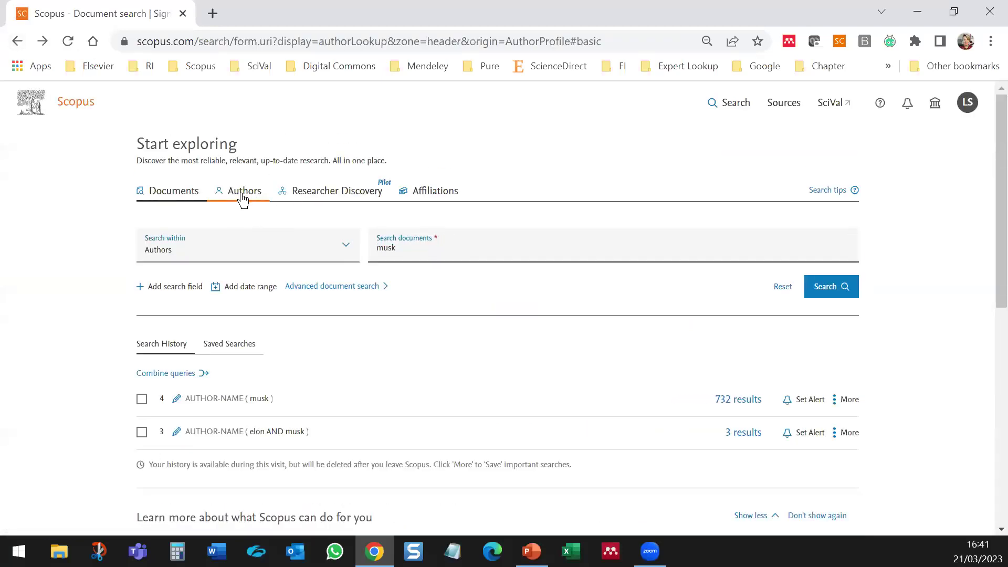
pyautogui.click(243, 199)
pyautogui.click(208, 271)
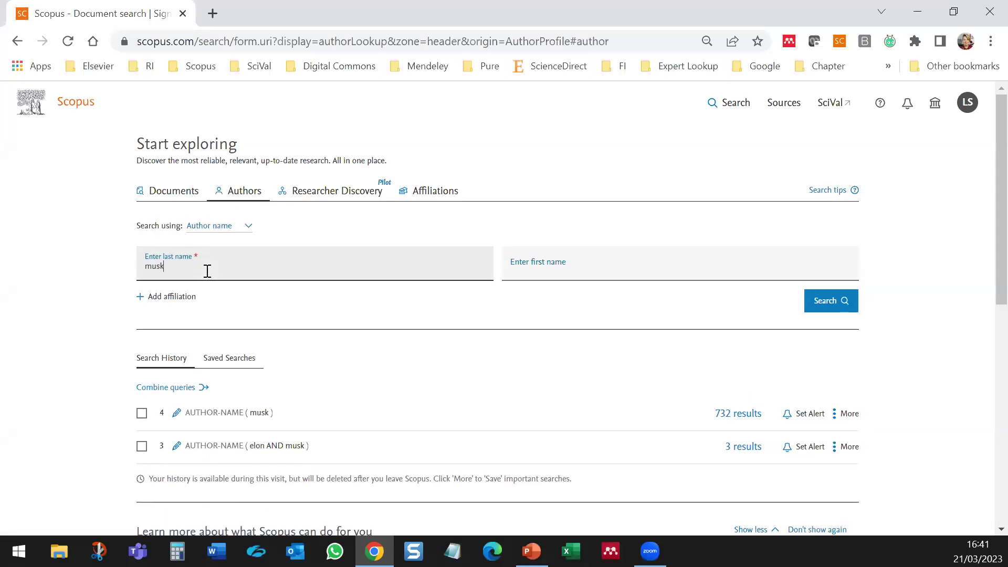
pyautogui.press('Tab')
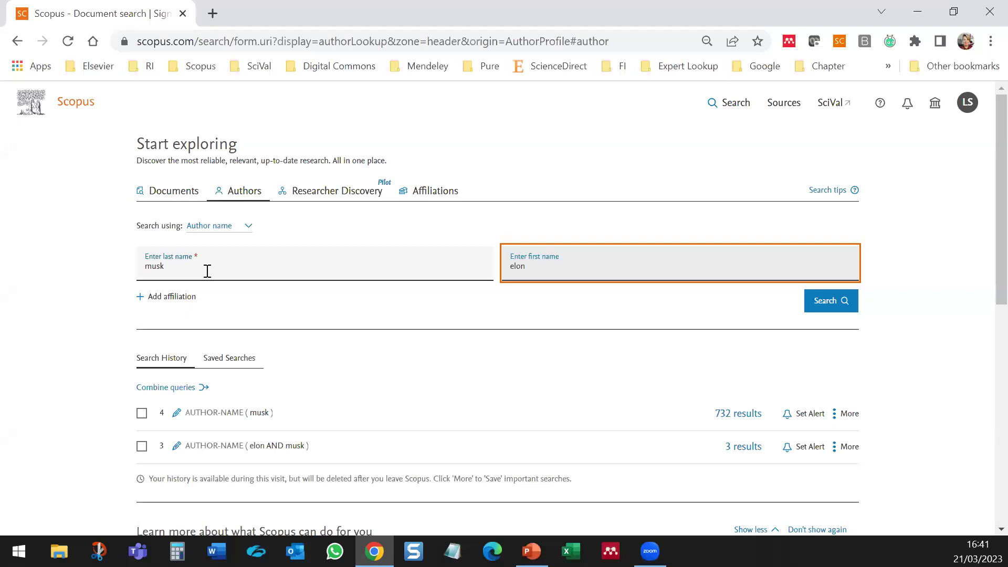
pyautogui.press('Return')
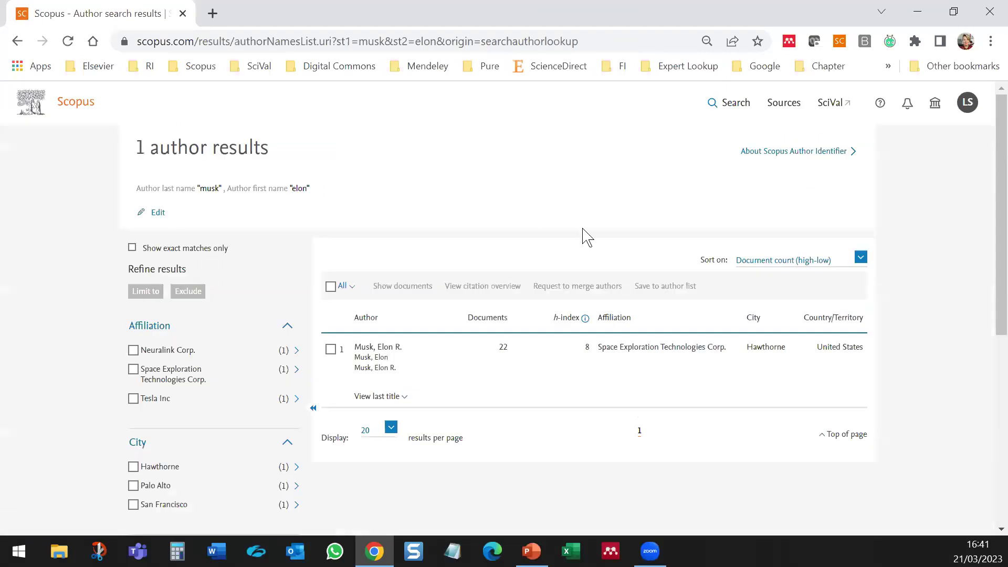
pyautogui.click(385, 351)
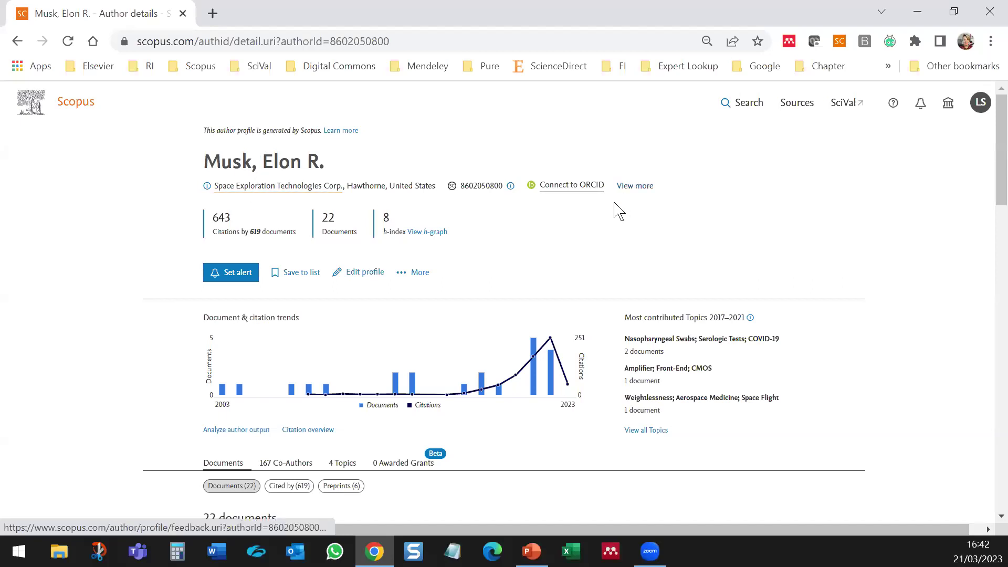
# Step: Start editing the author profile, requesting changes on behalf of someone else
pyautogui.click(360, 274)
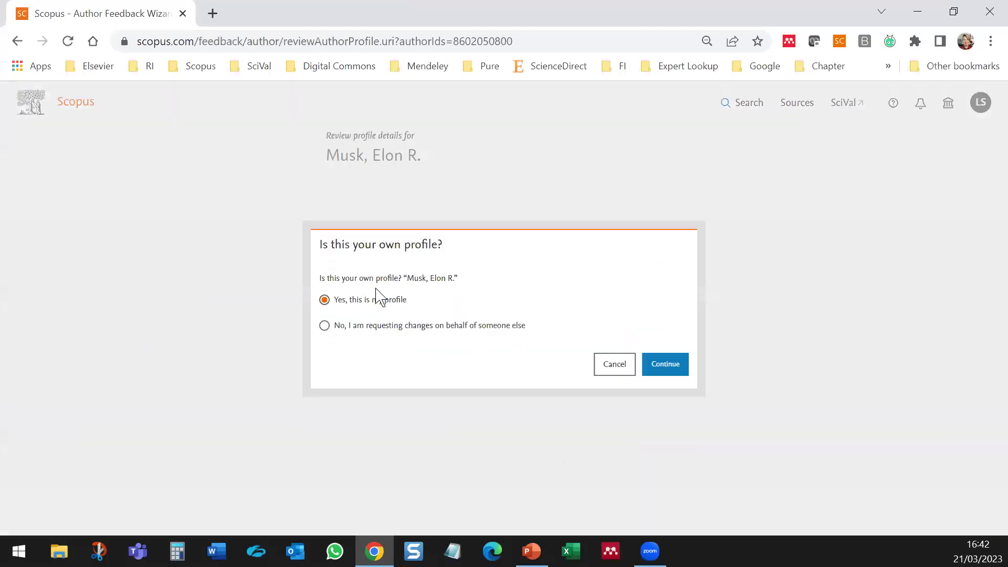
pyautogui.click(348, 327)
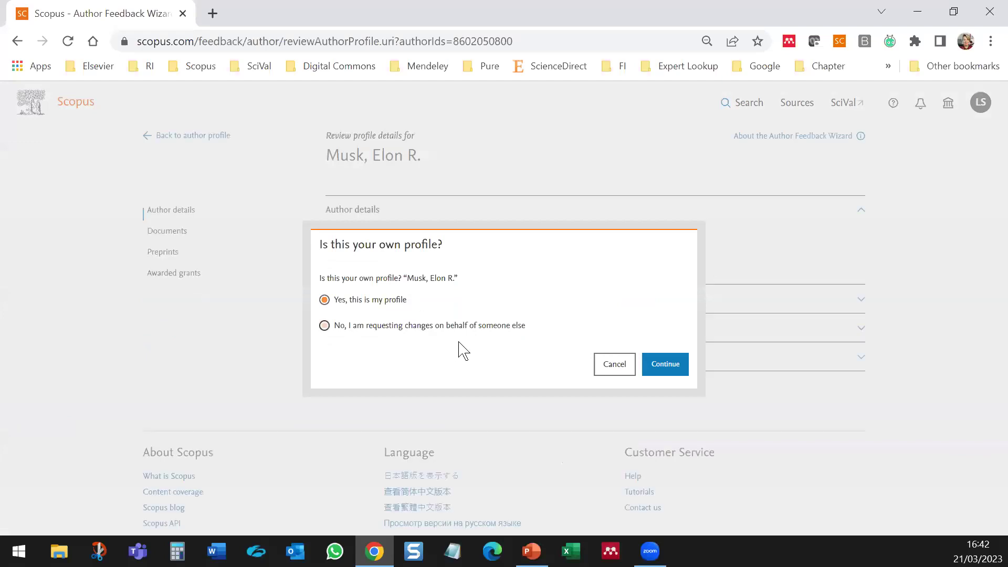
pyautogui.click(665, 367)
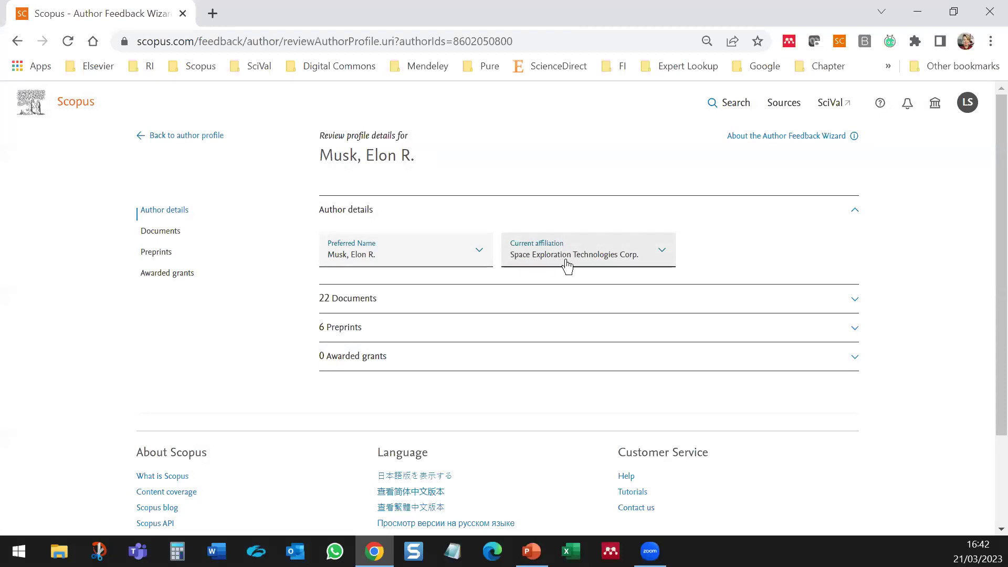
# Step: Try changing the current affiliation to Tesla Inc and check the preferred name options, returning to the author profile without submitting
pyautogui.click(667, 258)
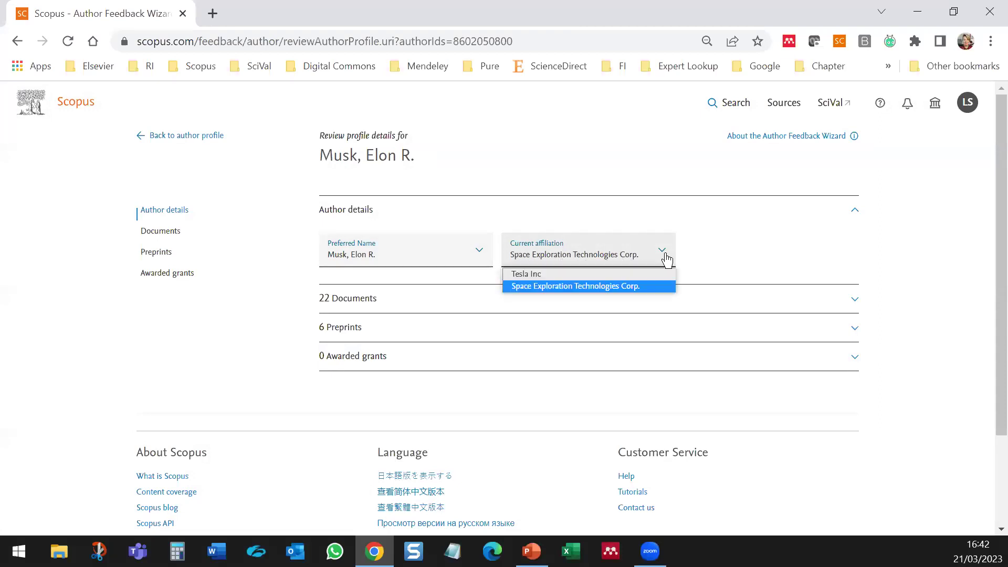
pyautogui.click(527, 274)
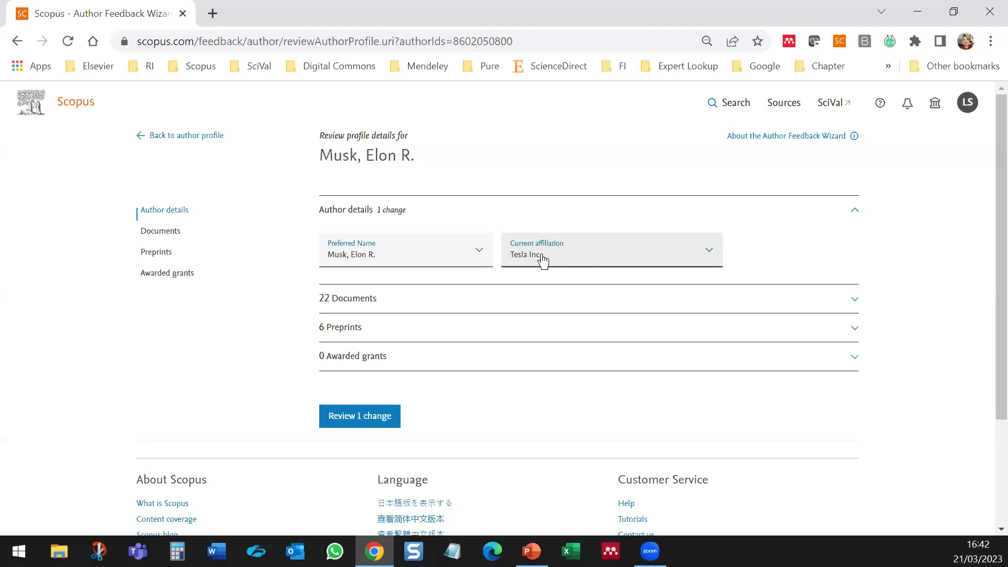
pyautogui.click(481, 254)
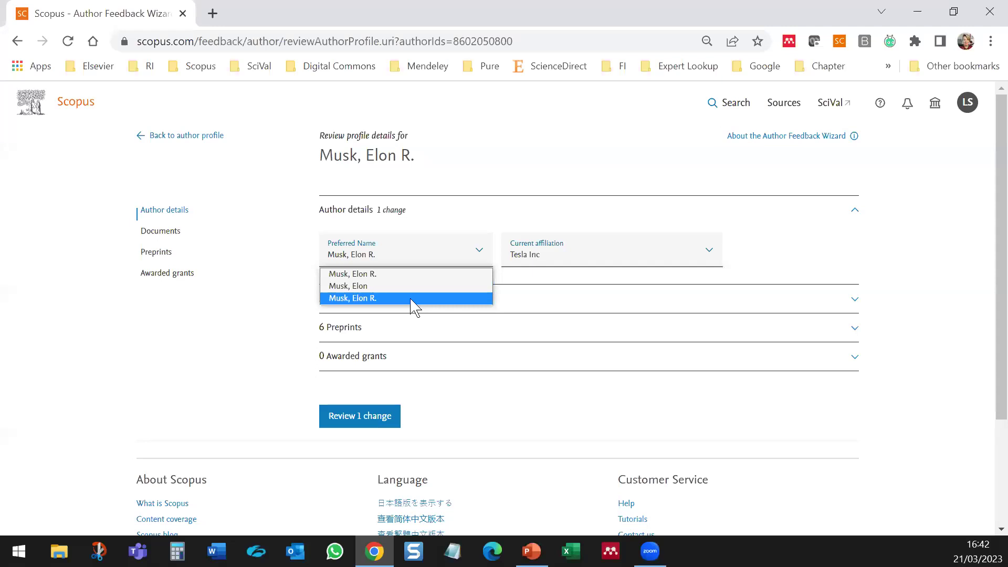
pyautogui.click(269, 295)
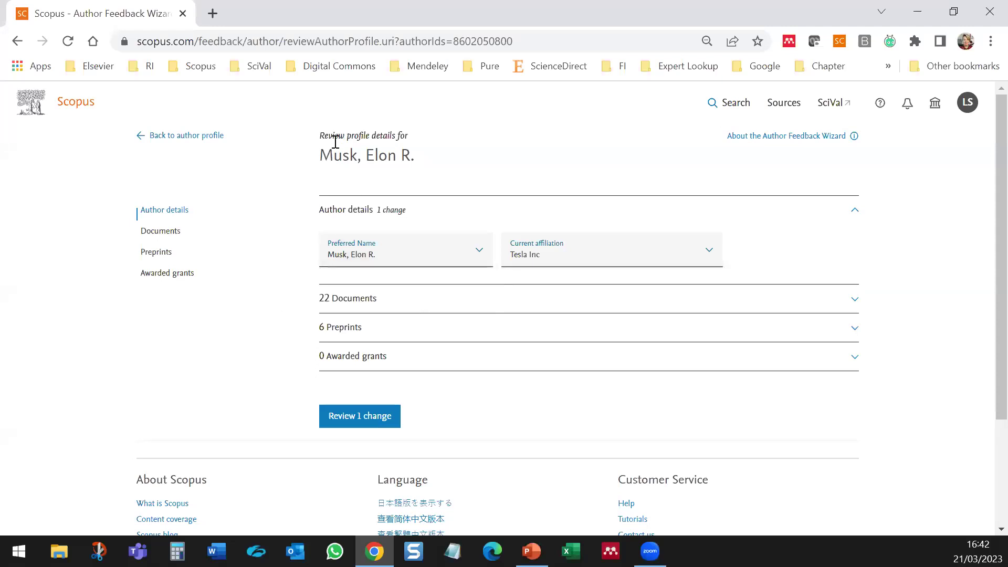
pyautogui.click(20, 42)
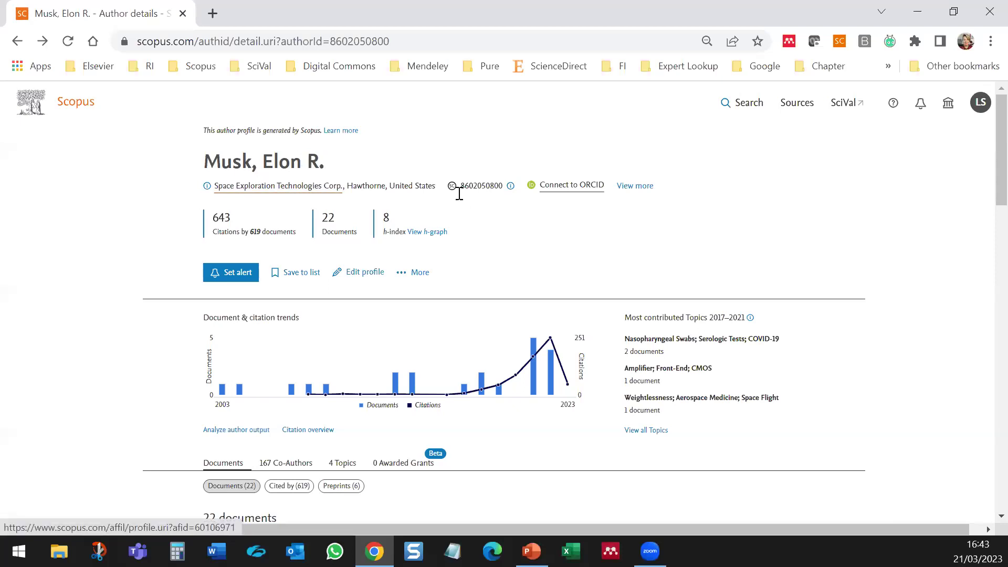
# Step: Review the author's Scopus ID, the additional author information, and the number of citing documents
pyautogui.moveTo(461, 187); pyautogui.dragTo(502, 190)
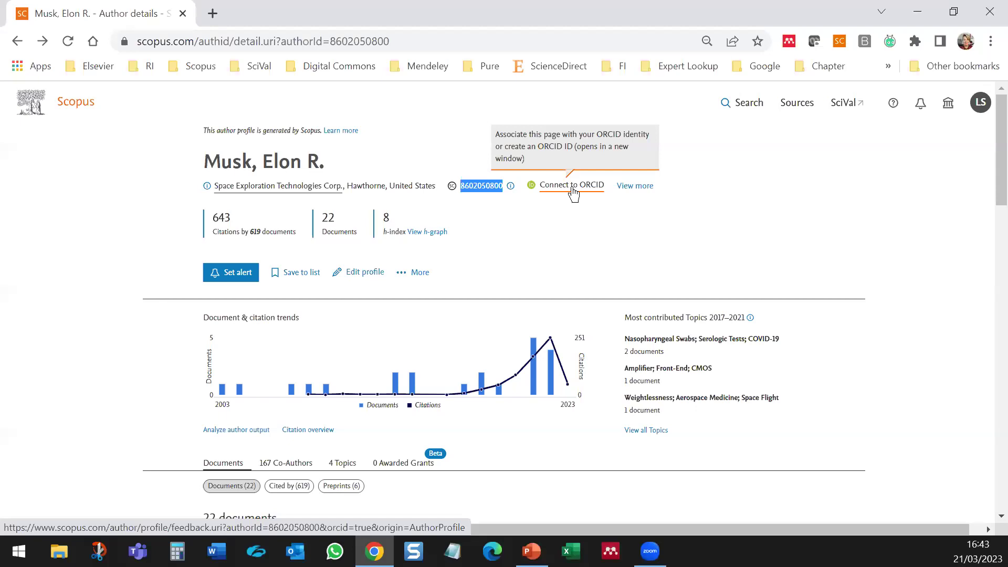
pyautogui.click(643, 189)
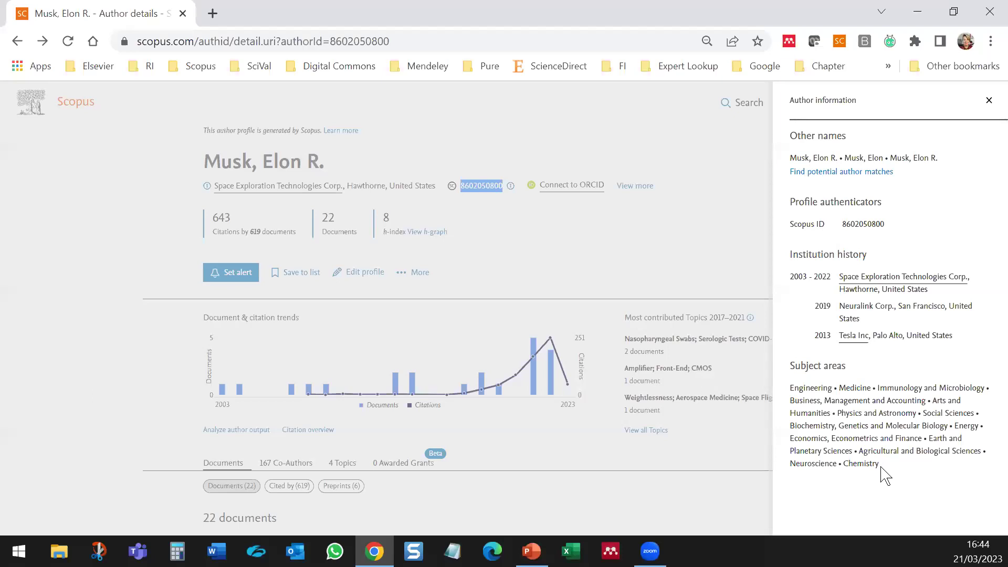
pyautogui.click(702, 242)
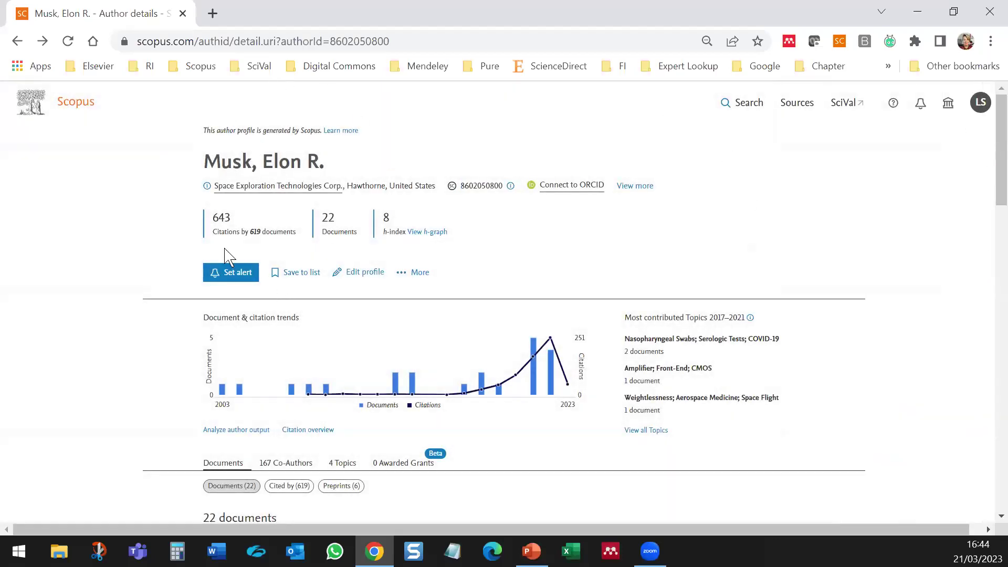
pyautogui.click(215, 272)
pyautogui.moveTo(250, 232); pyautogui.dragTo(298, 243)
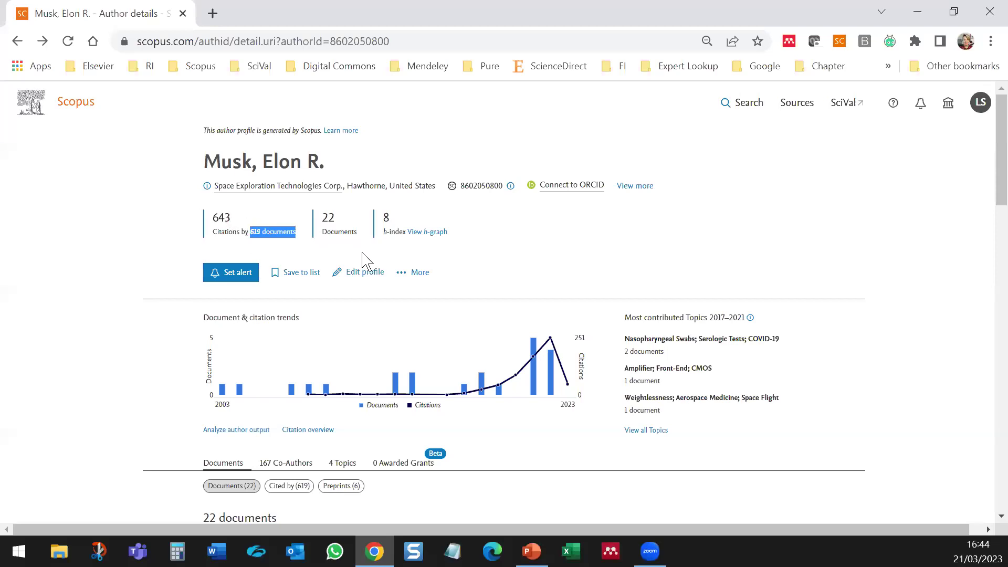
# Step: Examine the author's h-index graph and its citation data points, and return to the author profile
pyautogui.click(428, 236)
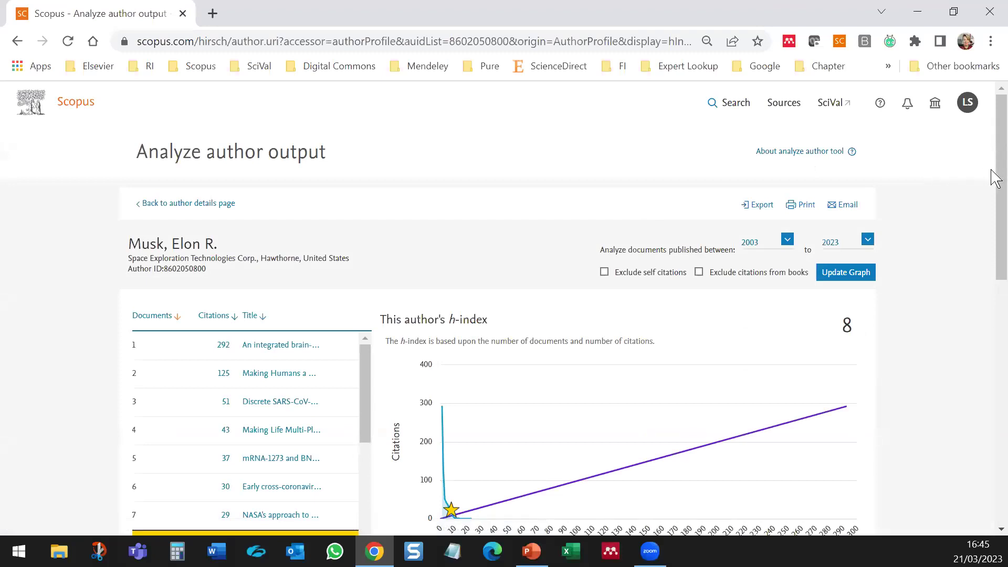
pyautogui.moveTo(994, 178); pyautogui.dragTo(994, 215)
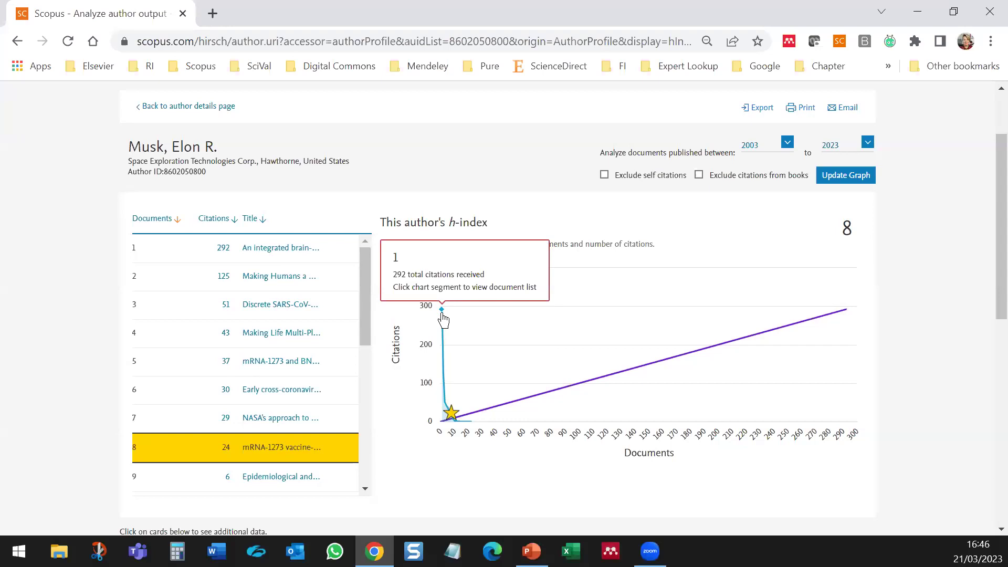
pyautogui.moveTo(443, 316)
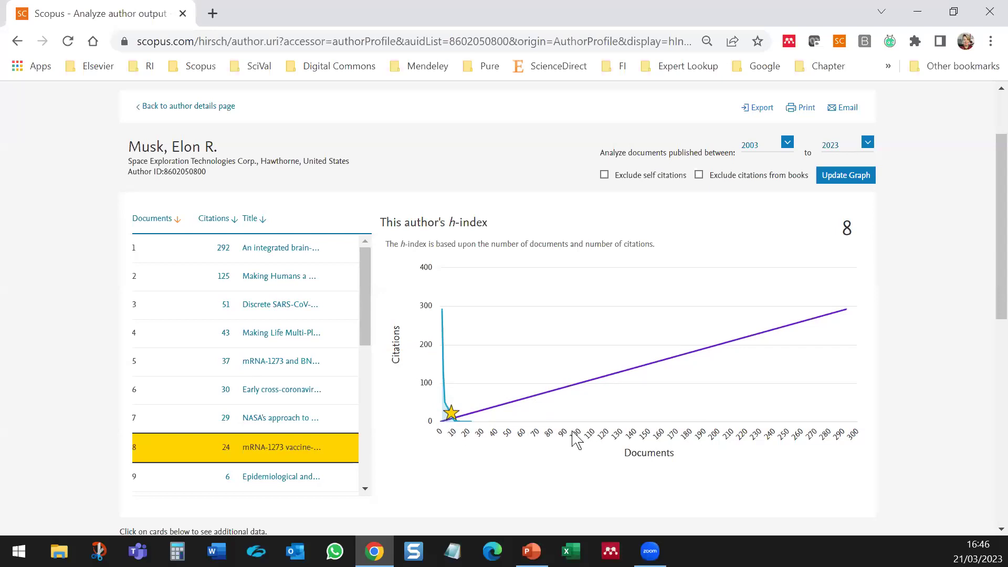
pyautogui.moveTo(452, 415)
pyautogui.click(17, 42)
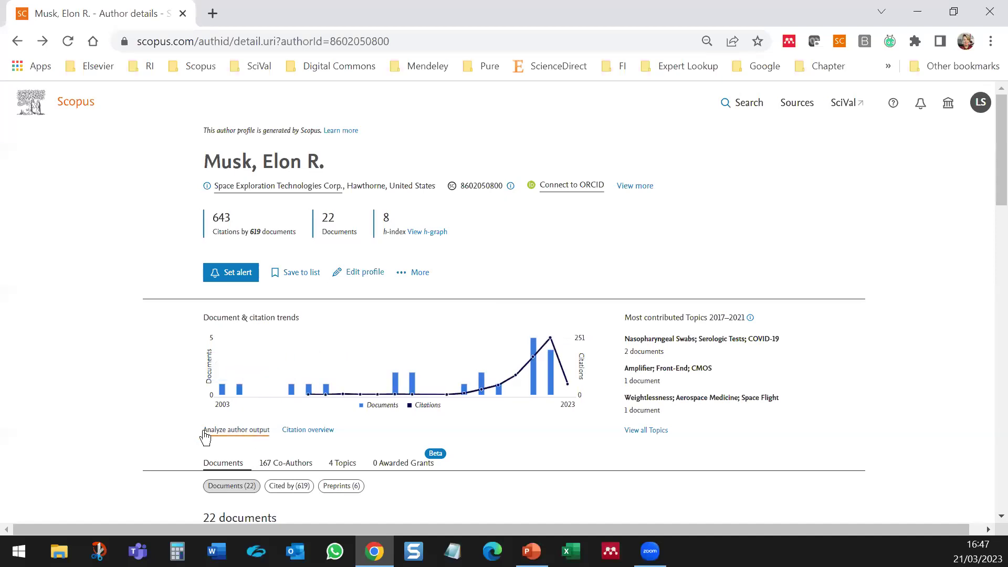
# Step: Analyze the author's output by document type and review the h-index, citations and co-authors cards
pyautogui.click(234, 437)
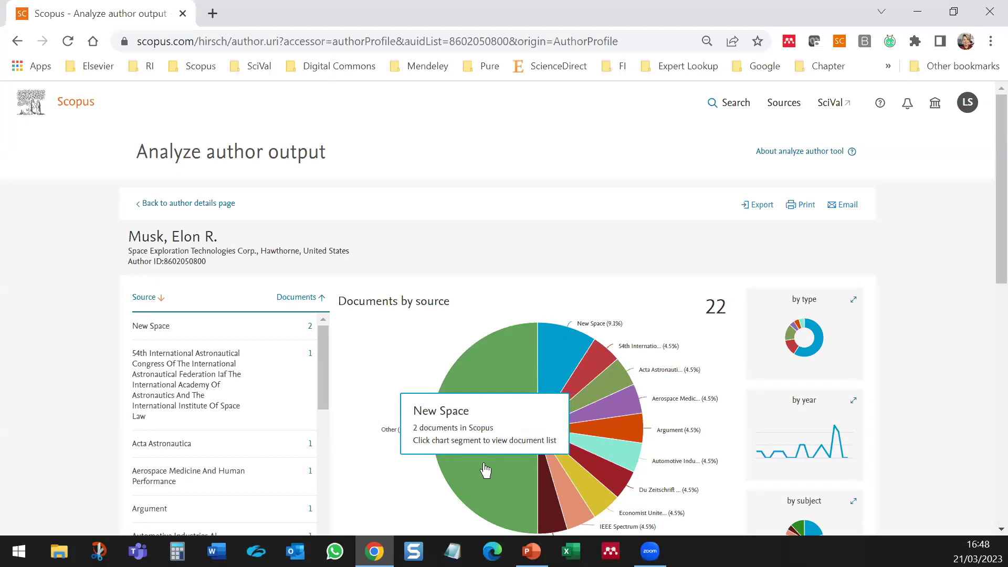
pyautogui.click(801, 347)
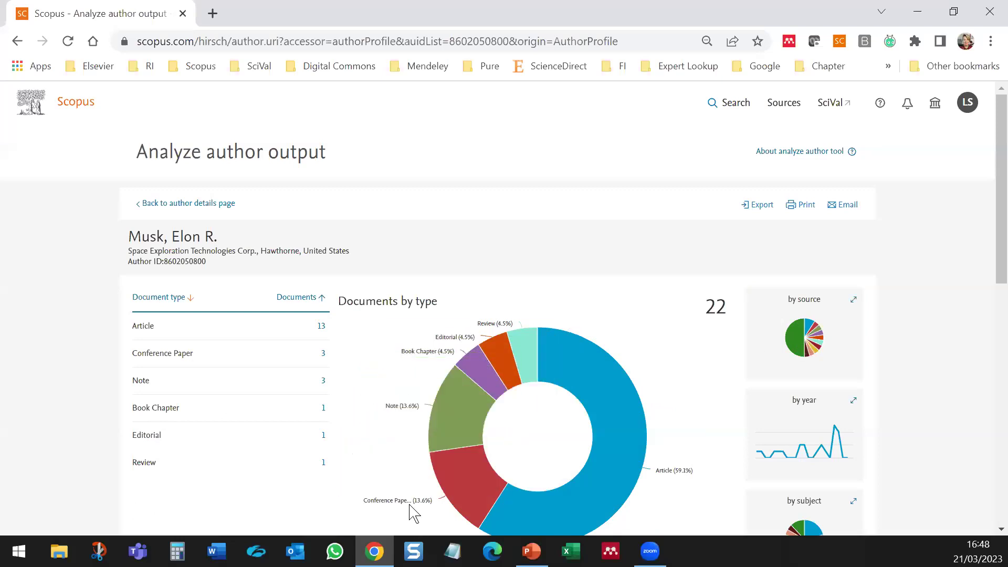
pyautogui.moveTo(533, 505)
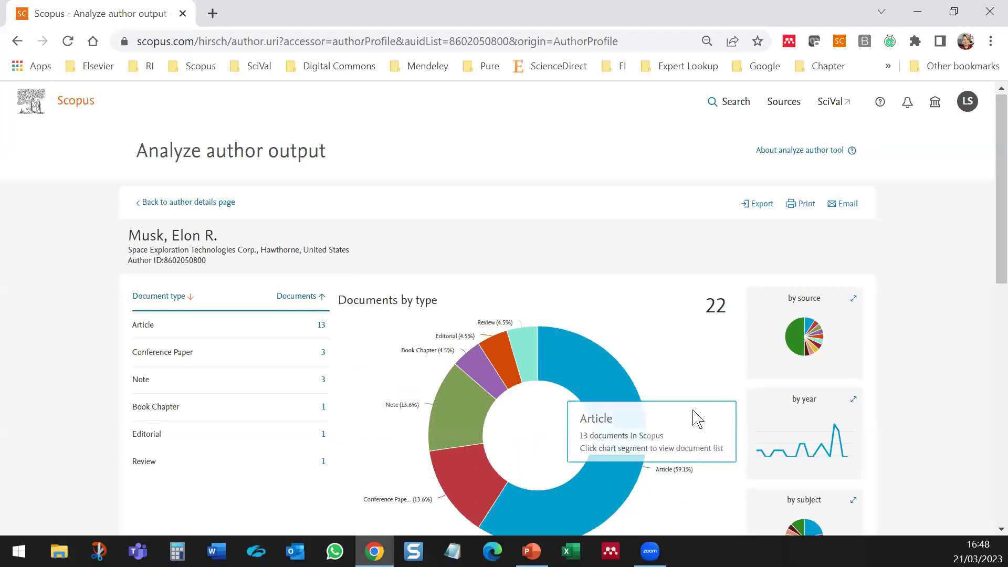
pyautogui.scroll(-3, 695, 418)
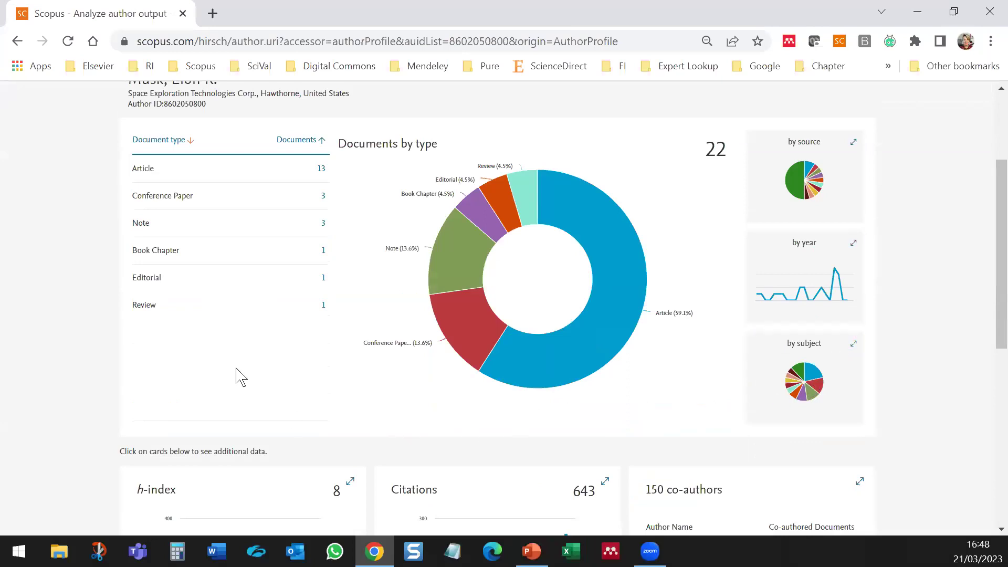
pyautogui.scroll(-3, 239, 307)
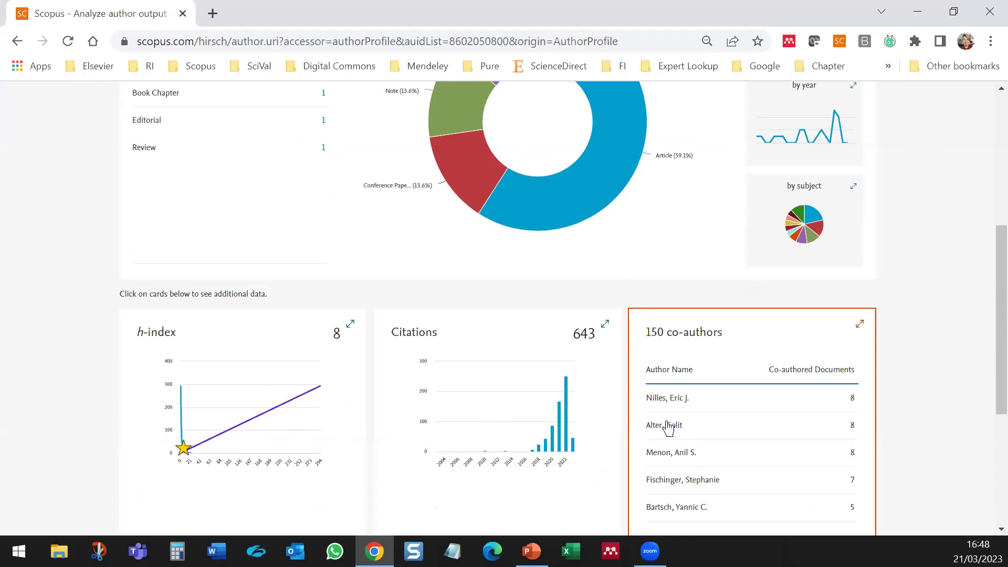
pyautogui.scroll(-2, 667, 435)
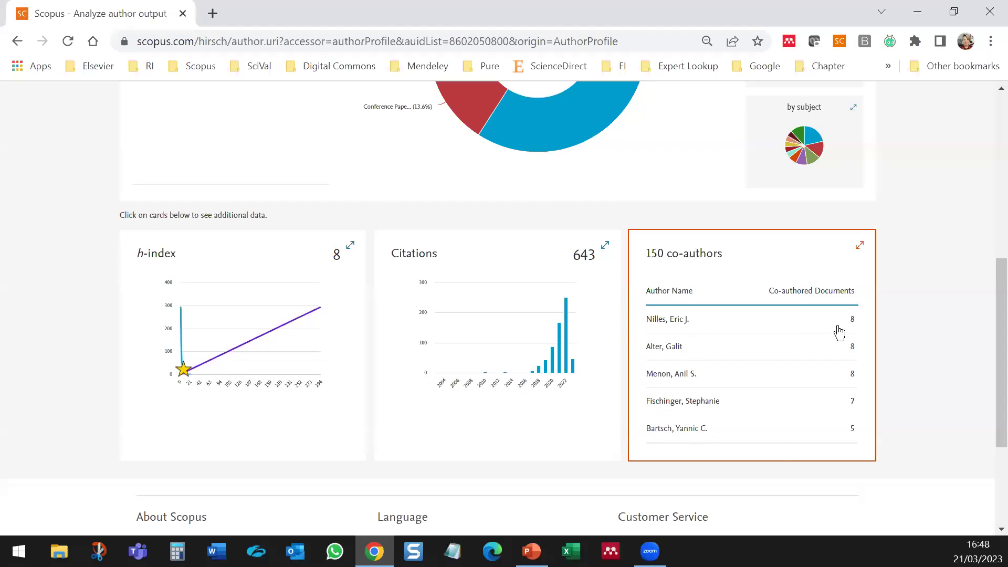
# Step: Finish reviewing the author output analysis and return to the author details page
pyautogui.scroll(2, 304, 353)
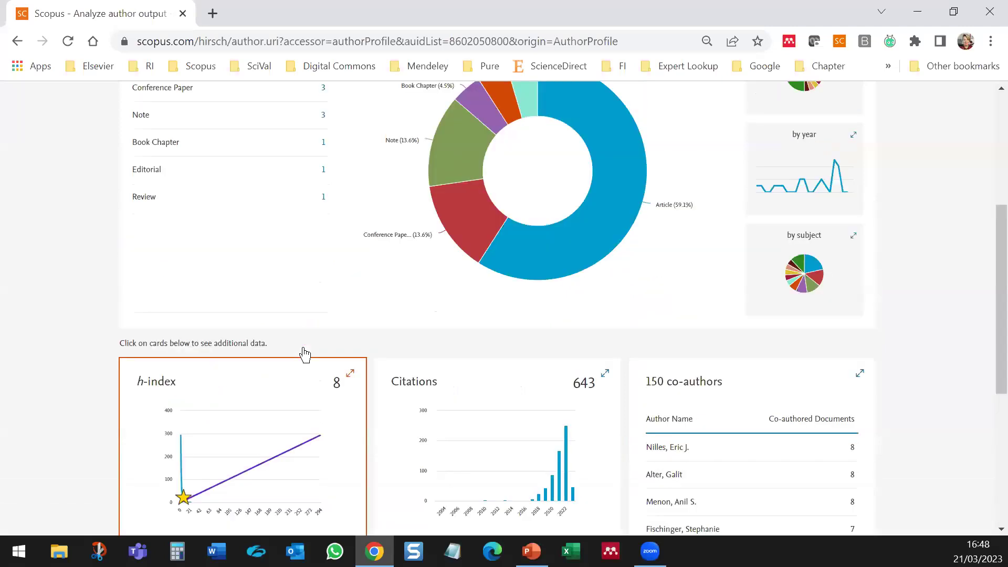
pyautogui.scroll(4, 304, 354)
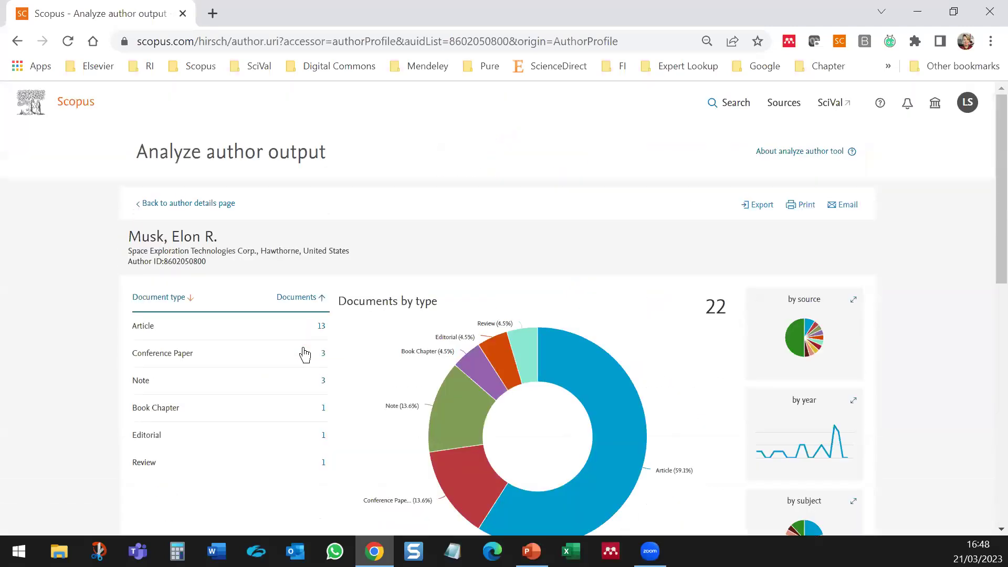
pyautogui.click(198, 206)
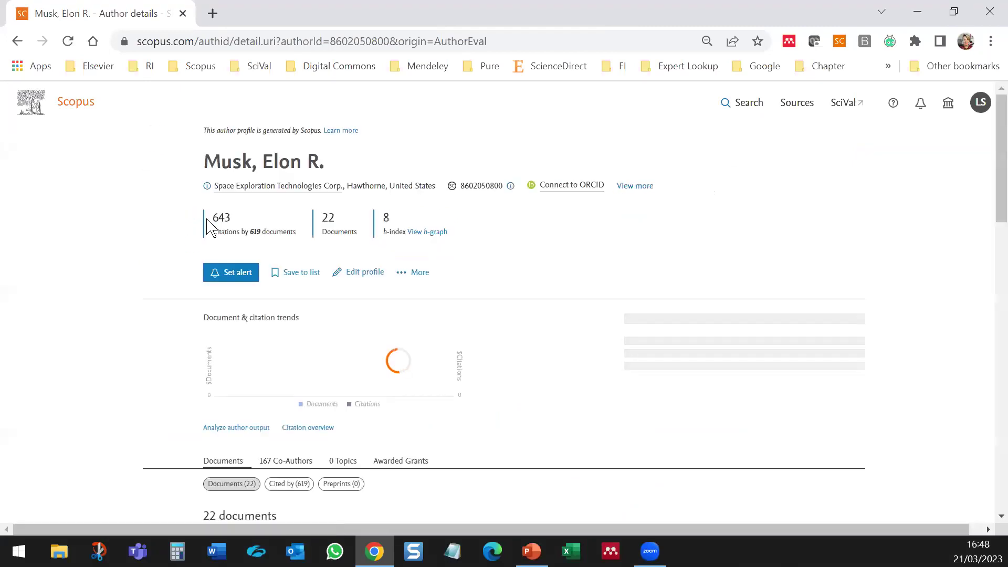
pyautogui.click(231, 277)
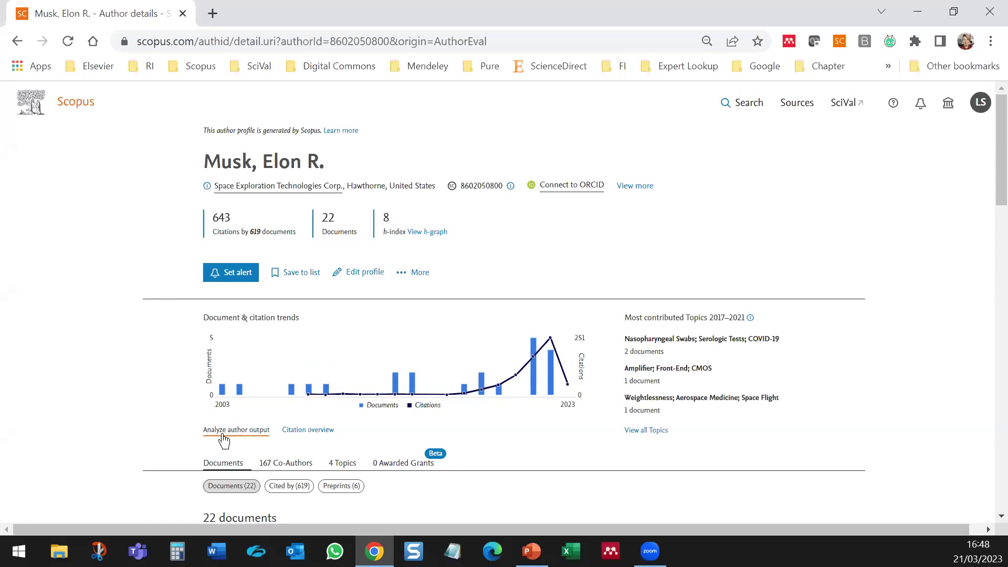
# Step: Open the author's citation overview and examine the yearly citations of each listed document
pyautogui.click(310, 431)
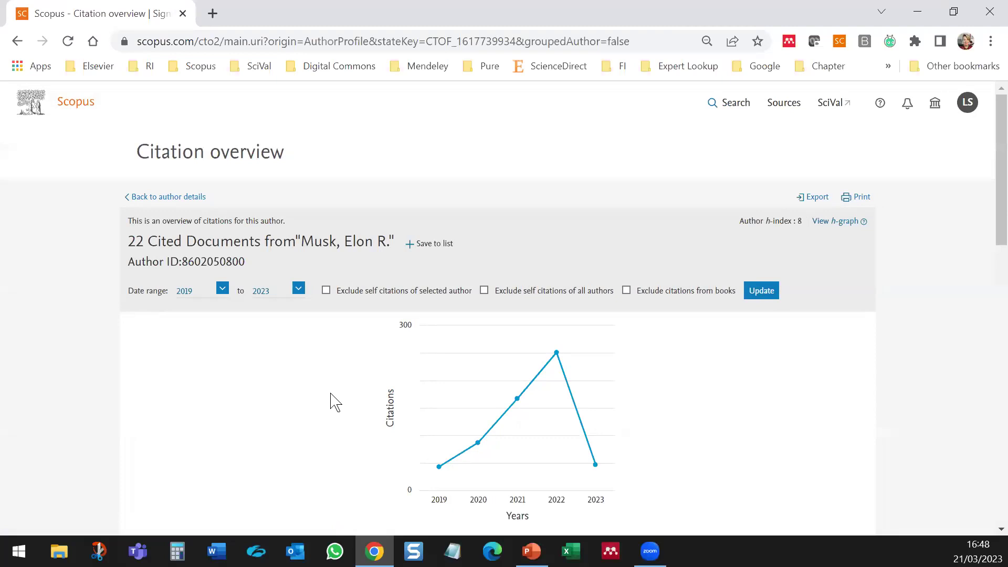
pyautogui.scroll(-5, 331, 401)
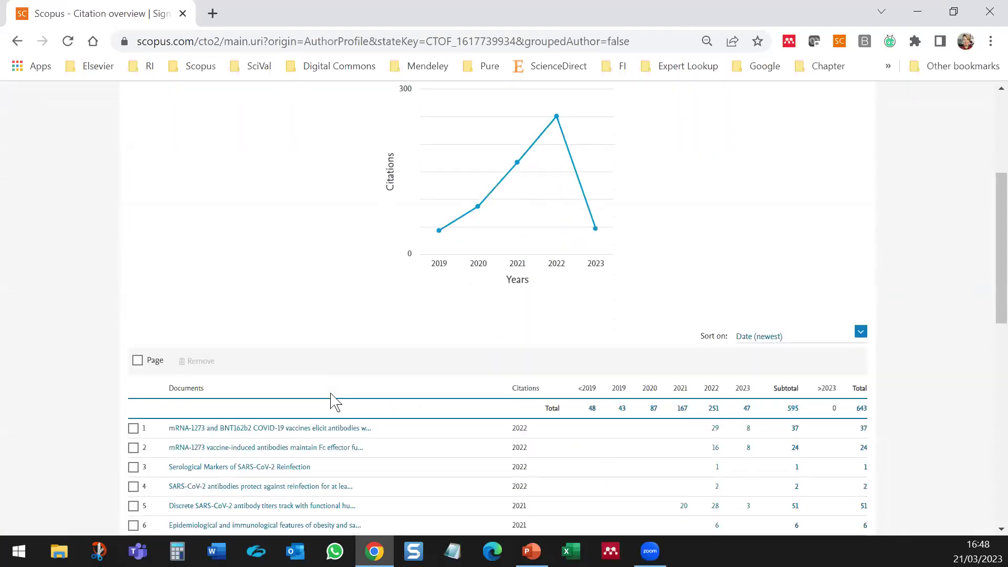
pyautogui.scroll(-6, 225, 365)
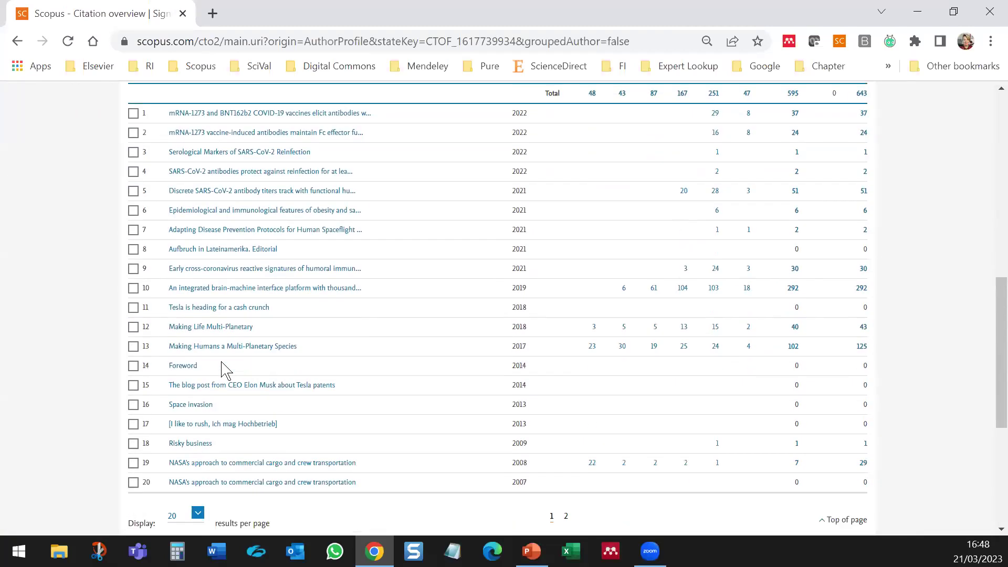
pyautogui.scroll(2, 393, 451)
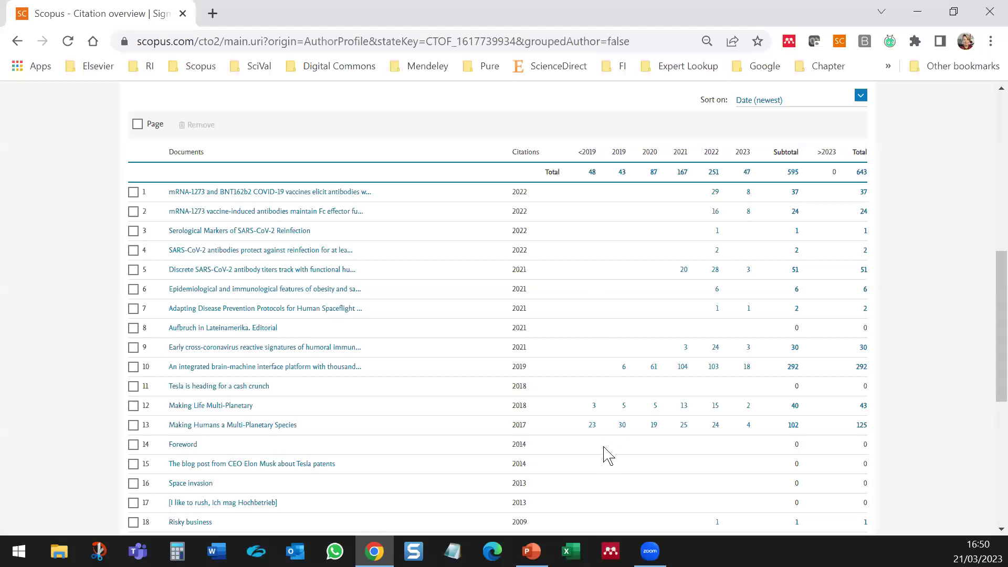
pyautogui.scroll(-2, 605, 457)
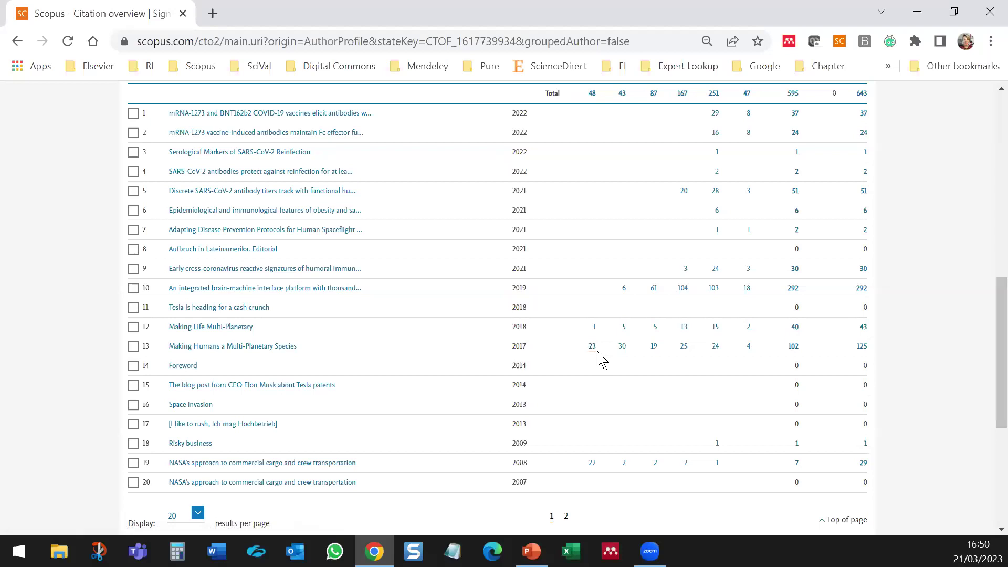
pyautogui.scroll(1, 602, 359)
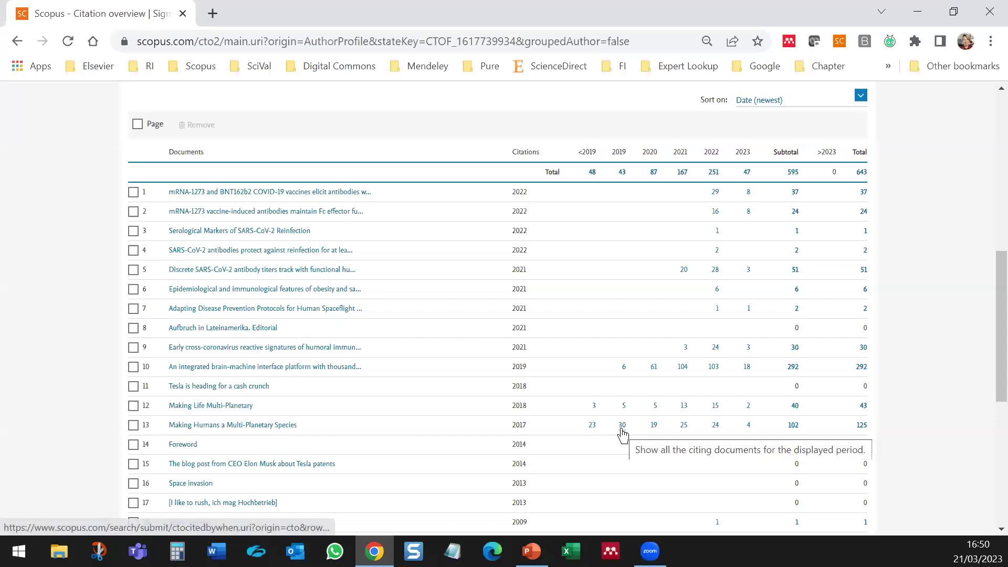
# Step: View the documents that cited "Making Humans a Multi-Planetary Species" in 2020, and return to the author profile
pyautogui.click(654, 427)
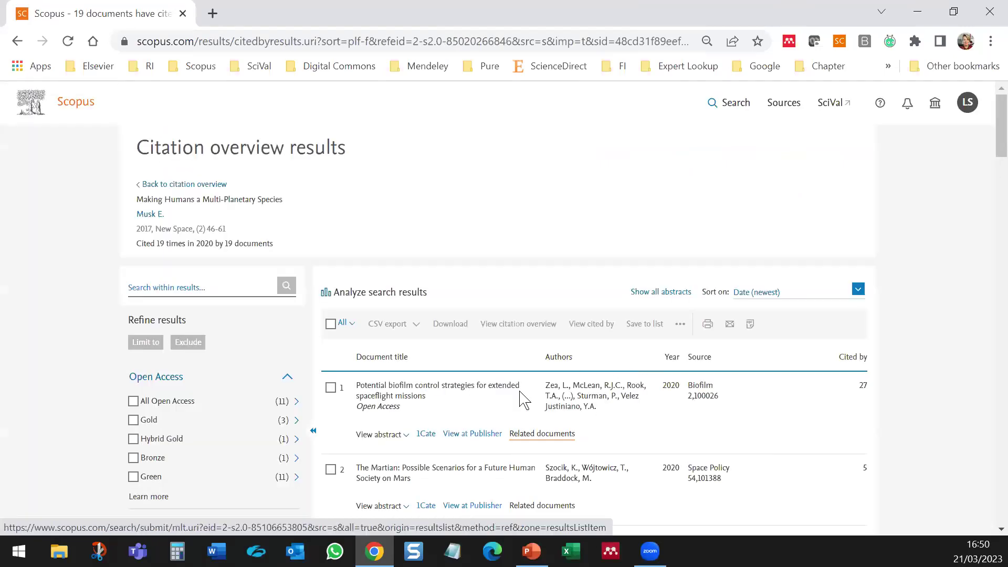
pyautogui.scroll(-2, 520, 415)
pyautogui.scroll(-2, 521, 404)
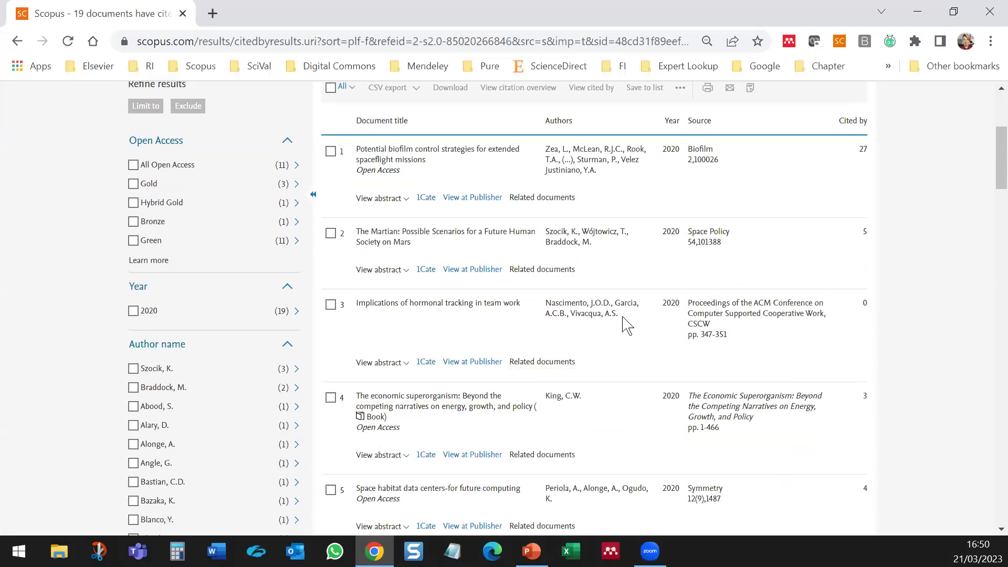
pyautogui.click(17, 42)
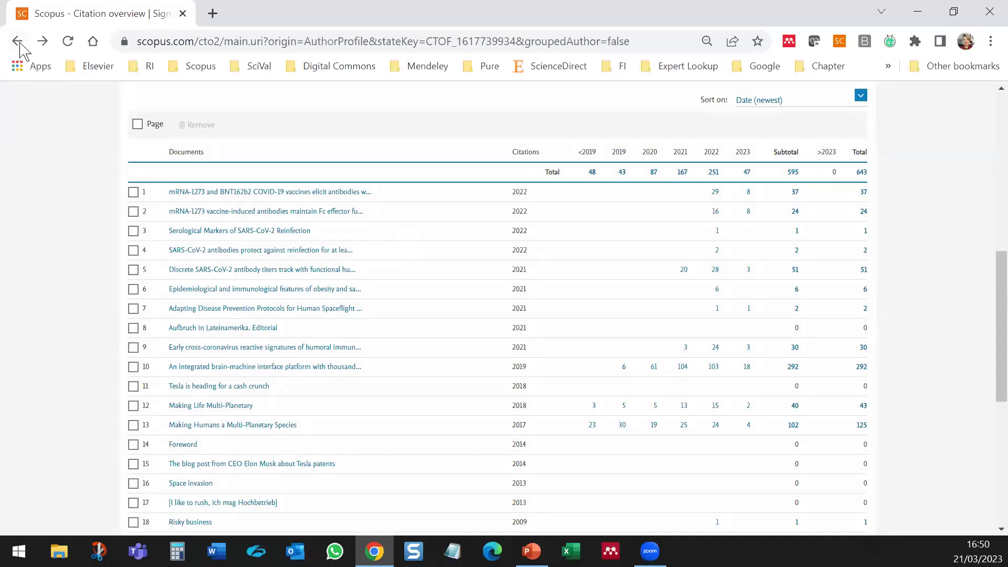
pyautogui.click(18, 42)
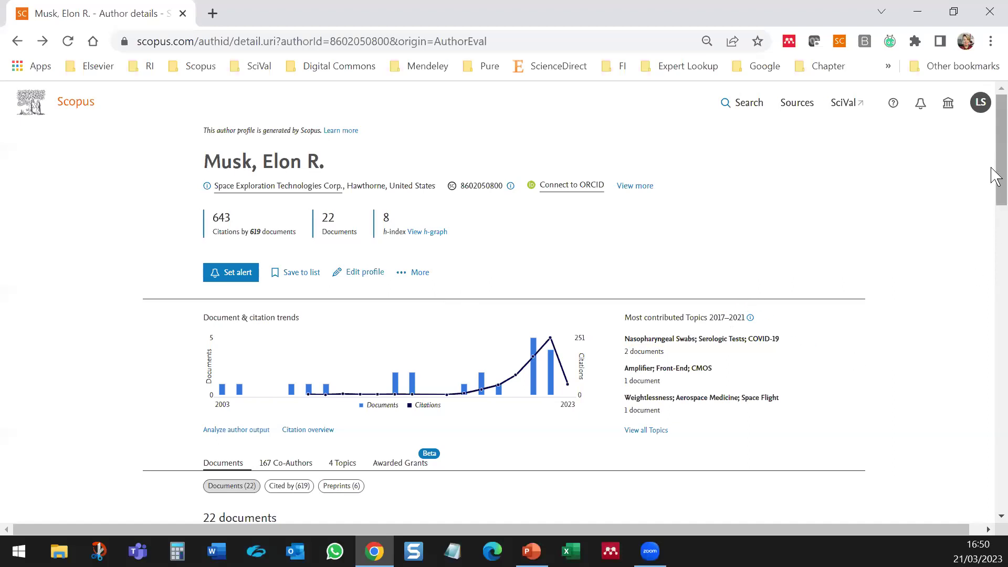
# Step: Review the author's most contributed topics for 2017–2021 and the document list with its sorting options
pyautogui.scroll(-2, 996, 200)
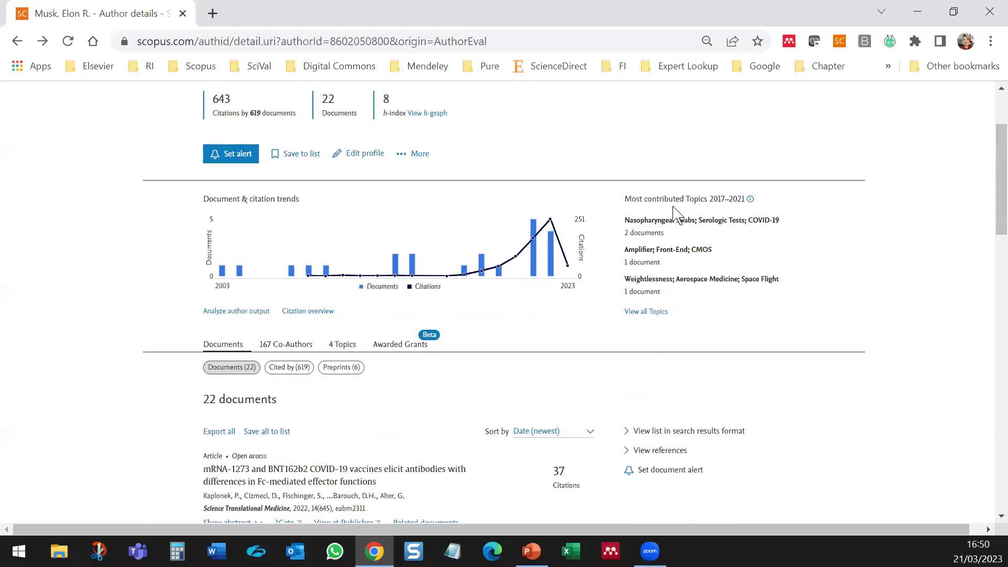
pyautogui.moveTo(688, 201); pyautogui.dragTo(756, 207)
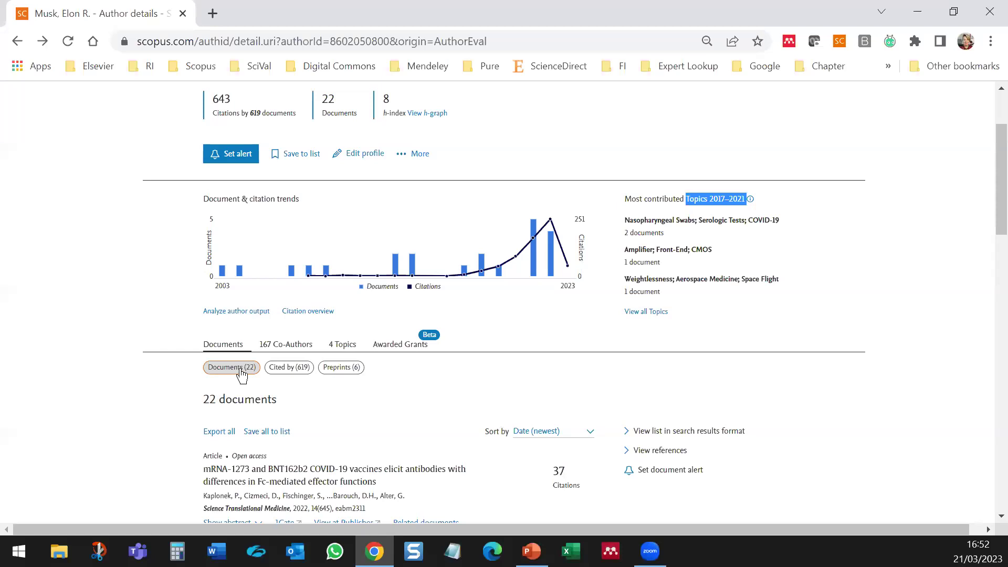
pyautogui.scroll(-3, 222, 417)
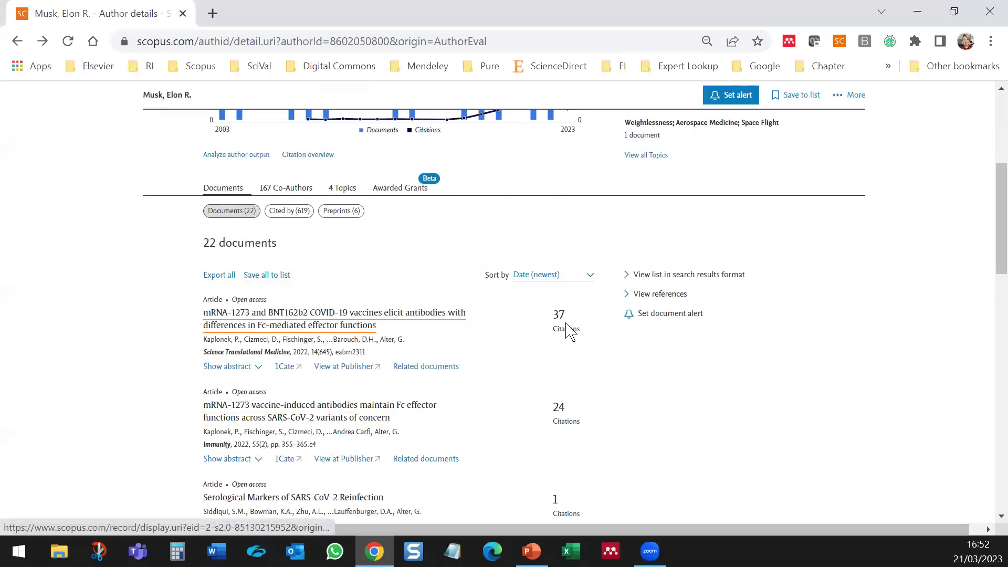
pyautogui.click(589, 275)
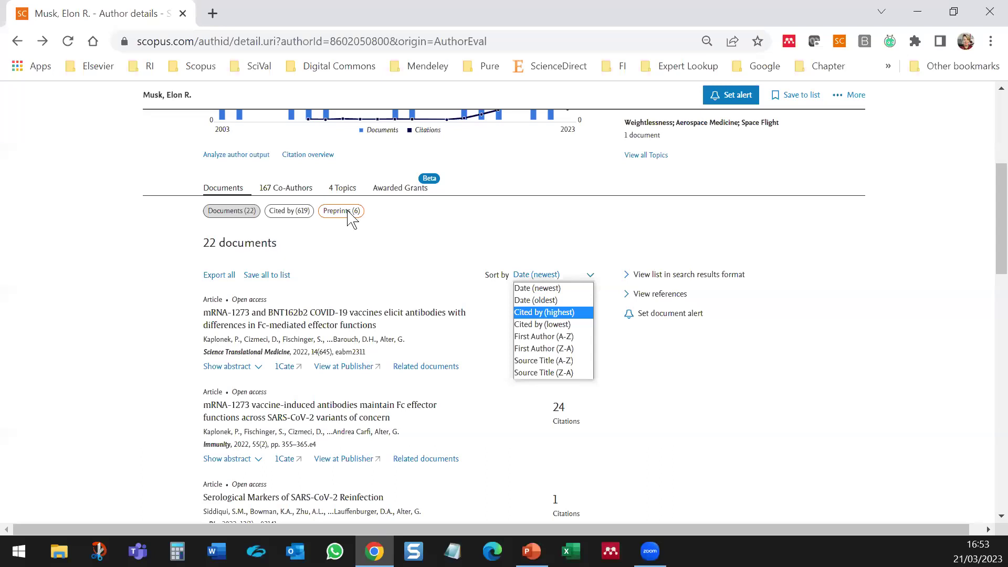
# Step: Show the author's preprints and read the explanation of how Scopus covers them
pyautogui.click(347, 212)
pyautogui.click(347, 213)
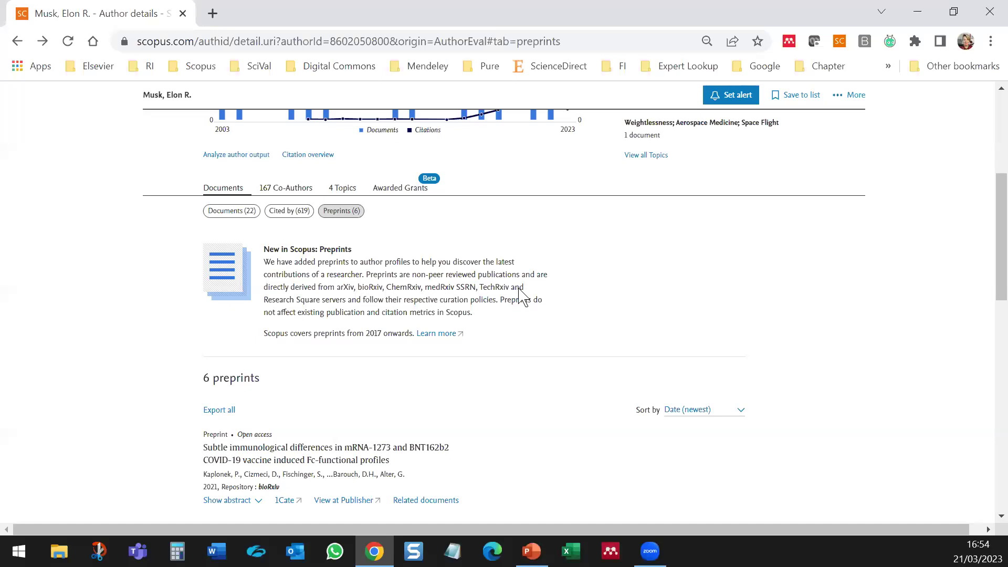
pyautogui.scroll(-1, 506, 301)
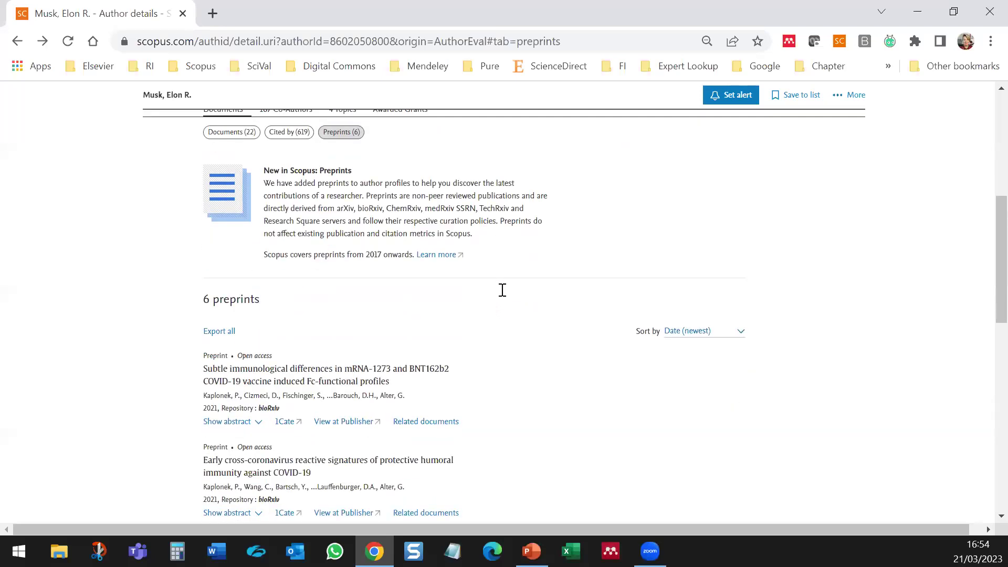
pyautogui.scroll(1, 501, 290)
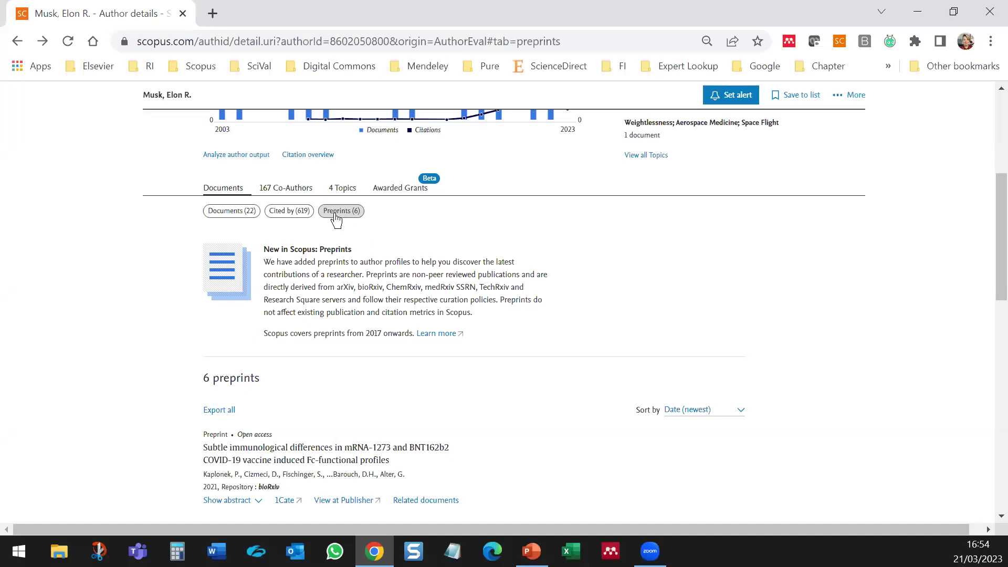
# Step: Review the author's h-index and the document and citation trends chart on the profile
pyautogui.scroll(3, 247, 218)
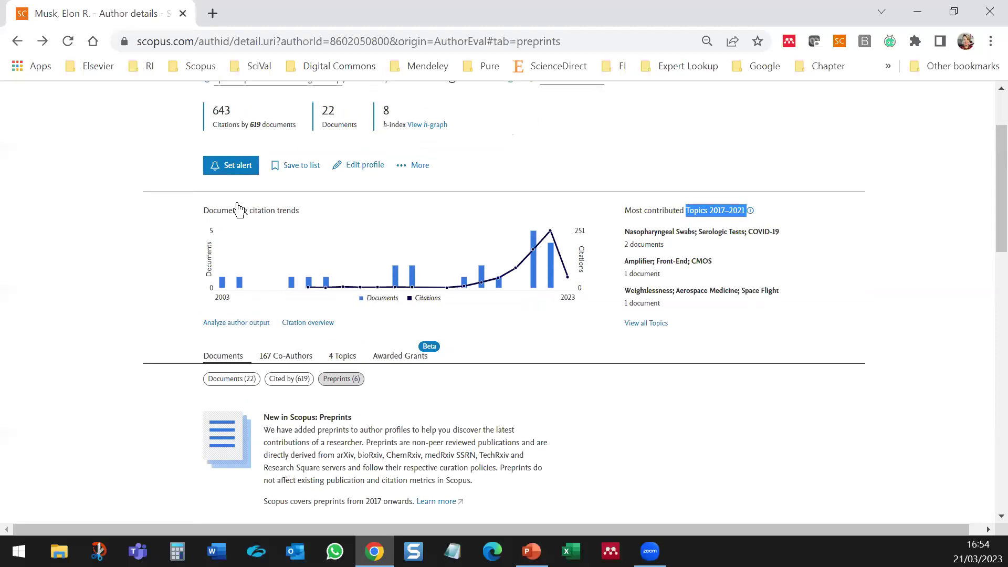
pyautogui.scroll(1, 240, 210)
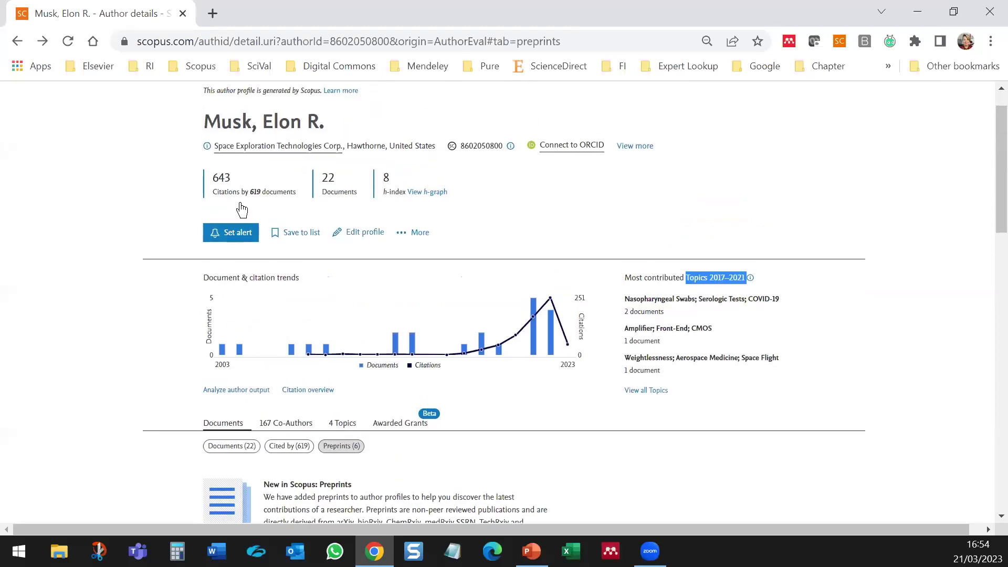
pyautogui.scroll(1, 241, 211)
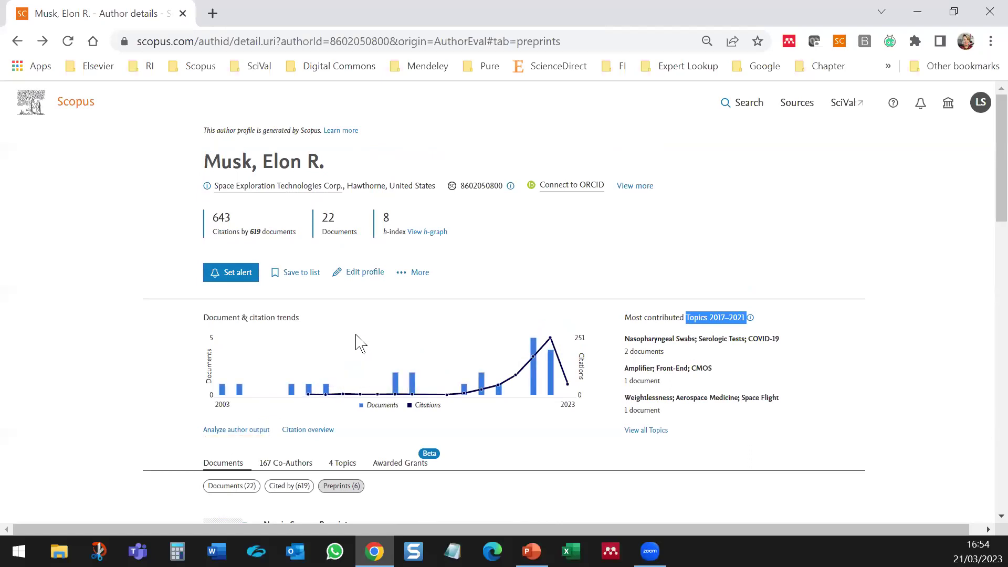
pyautogui.doubleClick(385, 218)
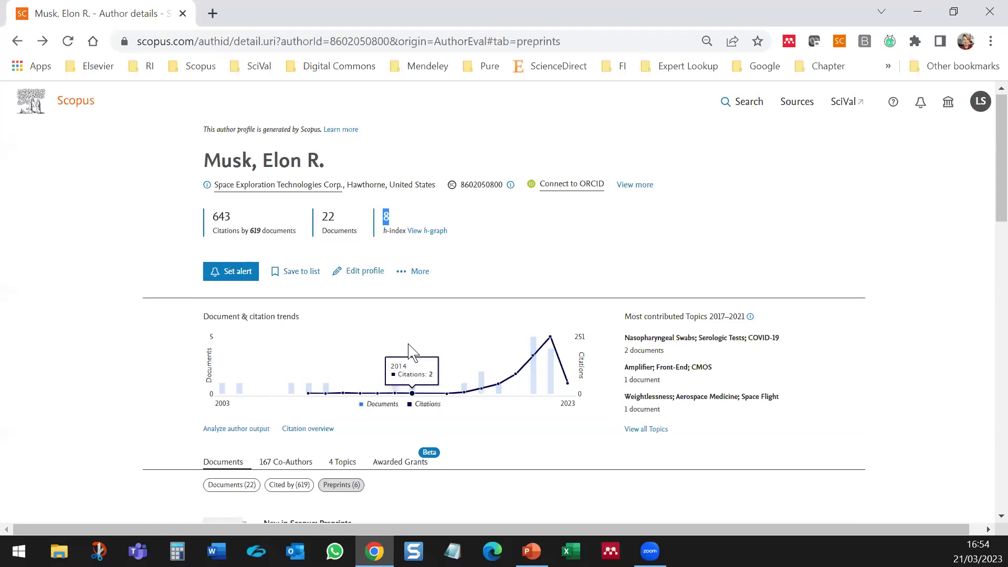
pyautogui.scroll(-1, 389, 363)
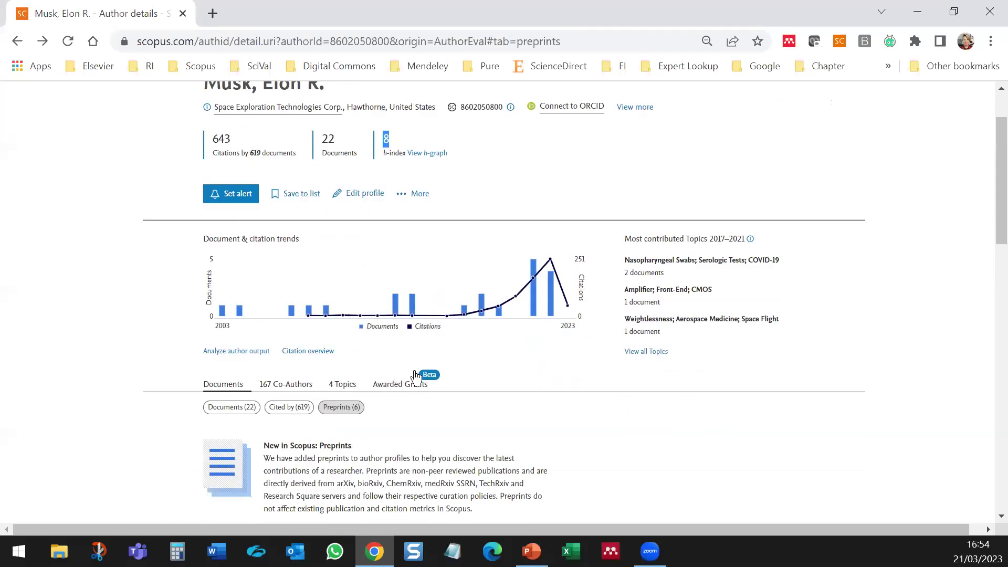
pyautogui.moveTo(460, 262)
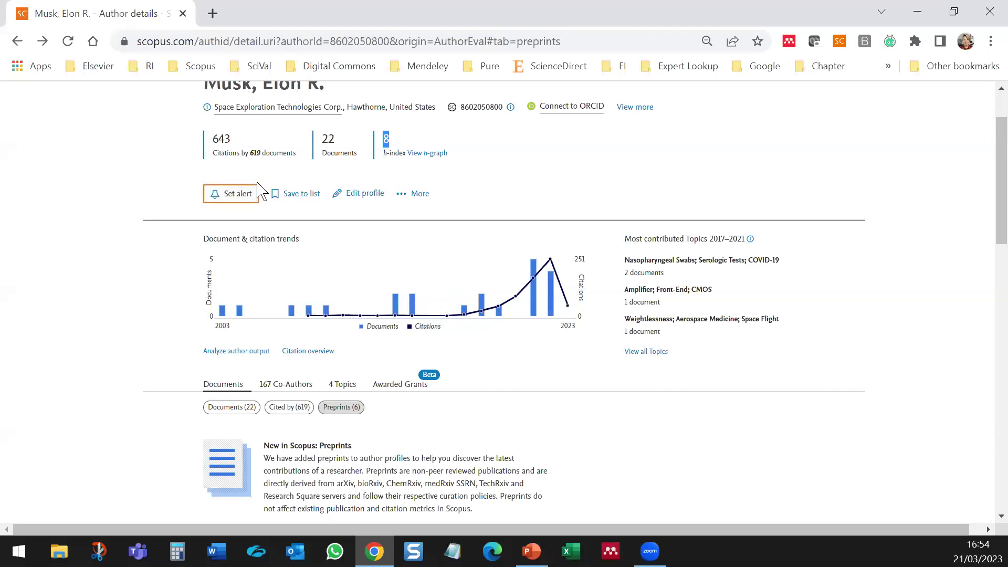
pyautogui.scroll(2, 257, 189)
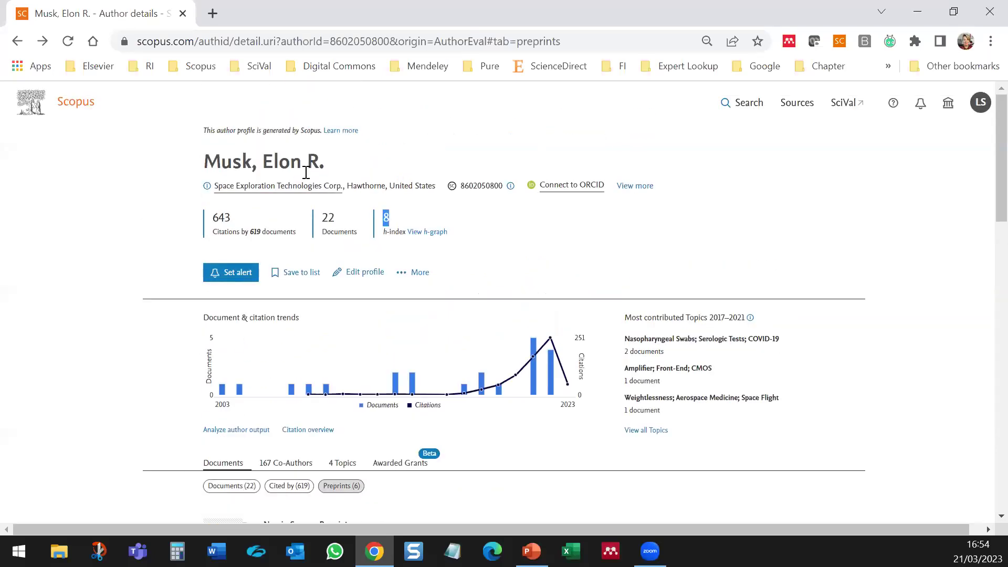
# Step: Examine the document alert's e-mail address and frequency options, and close the alert form without setting it
pyautogui.click(244, 278)
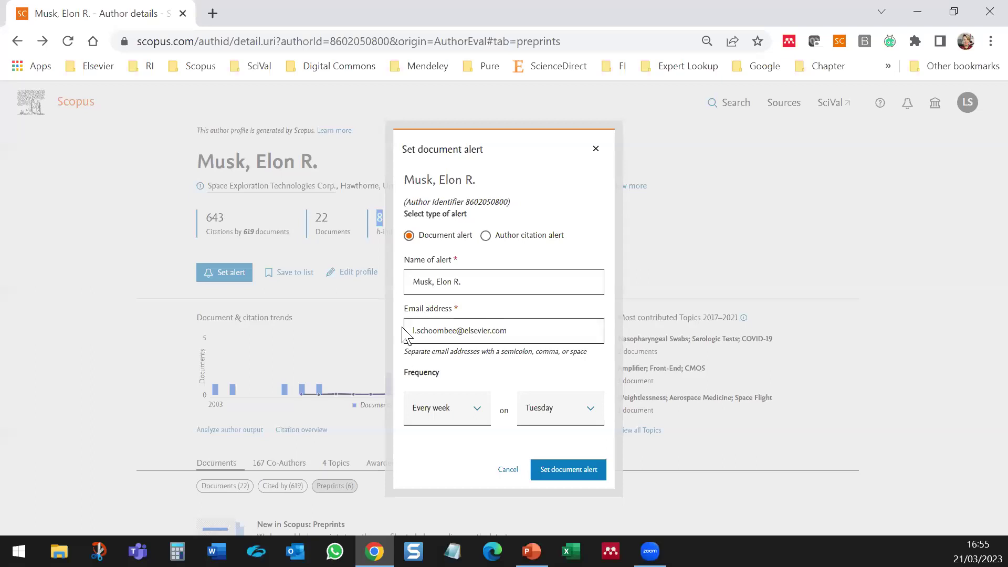
pyautogui.moveTo(412, 330); pyautogui.dragTo(522, 338)
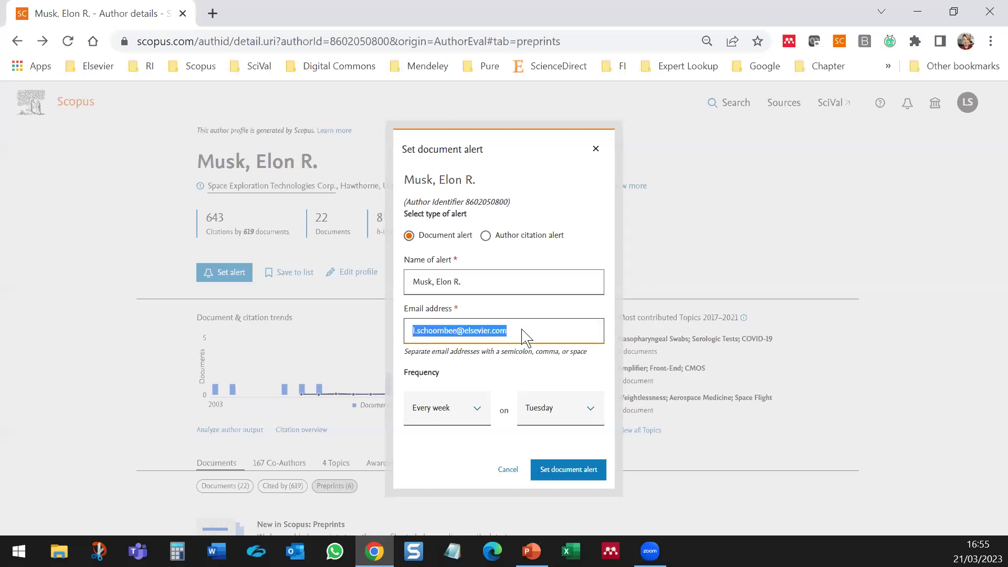
pyautogui.click(428, 411)
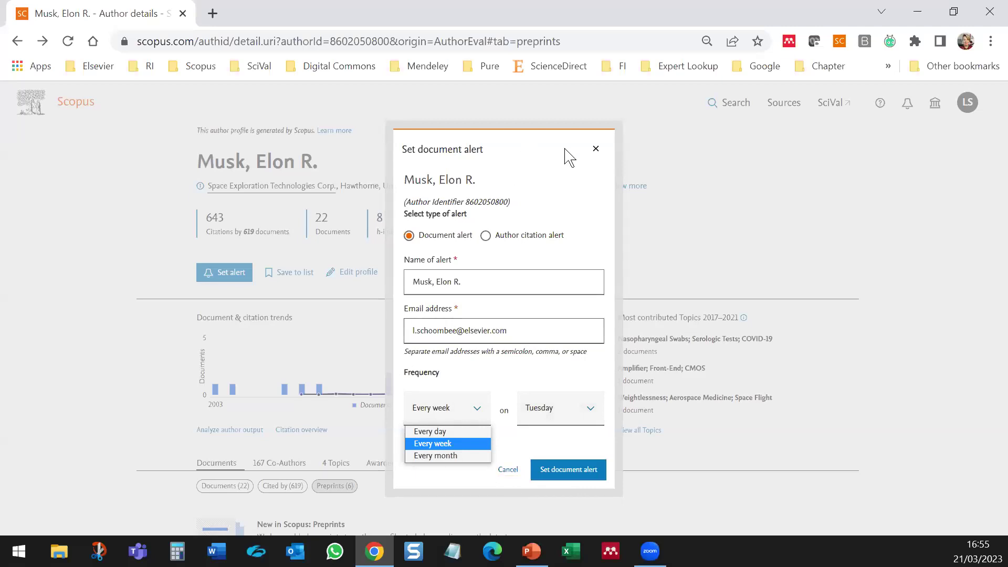
pyautogui.click(595, 149)
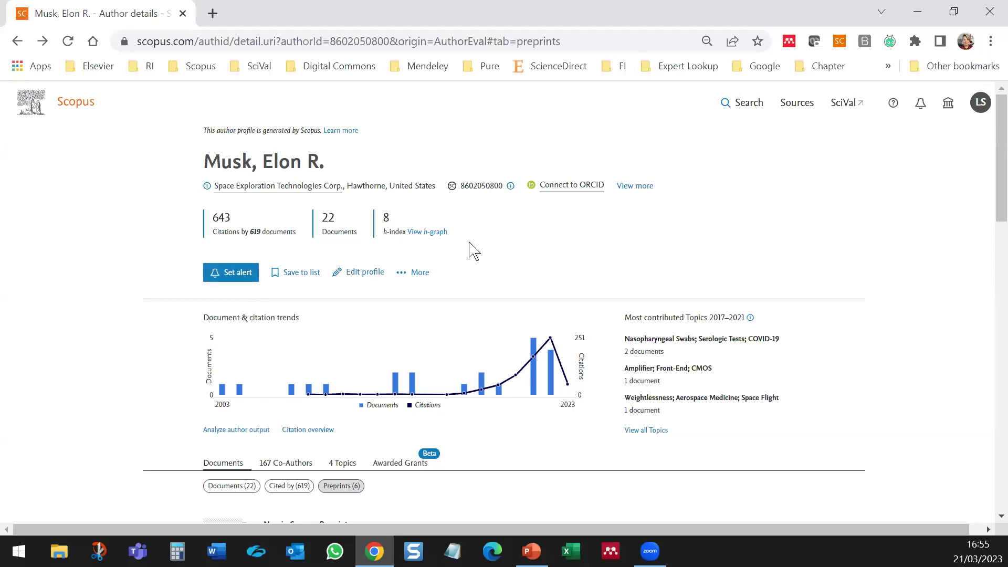
# Step: Look over the author profile again, from the citation trends chart to the list of preprints
pyautogui.scroll(-1, 474, 251)
pyautogui.scroll(-2, 474, 251)
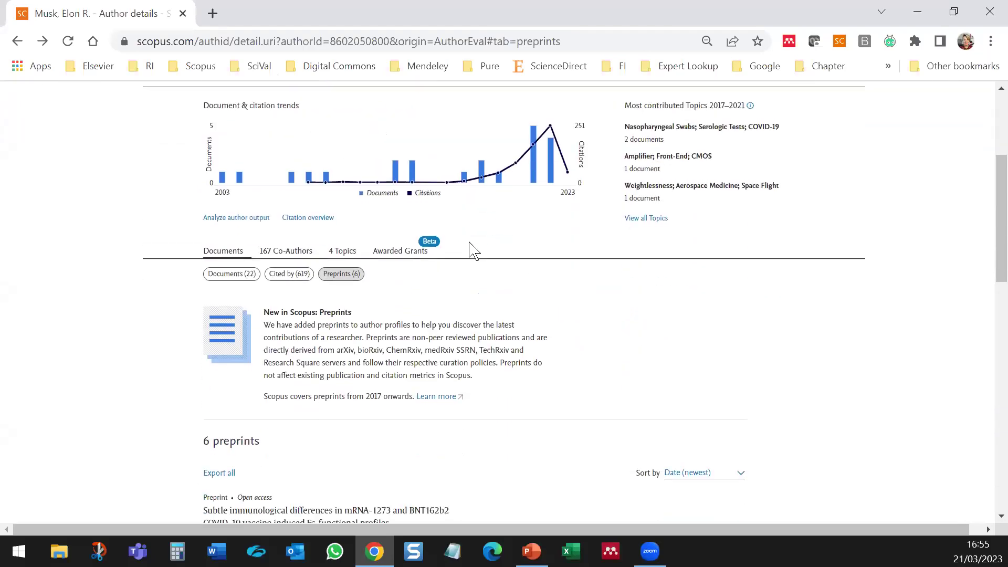
pyautogui.scroll(3, 474, 251)
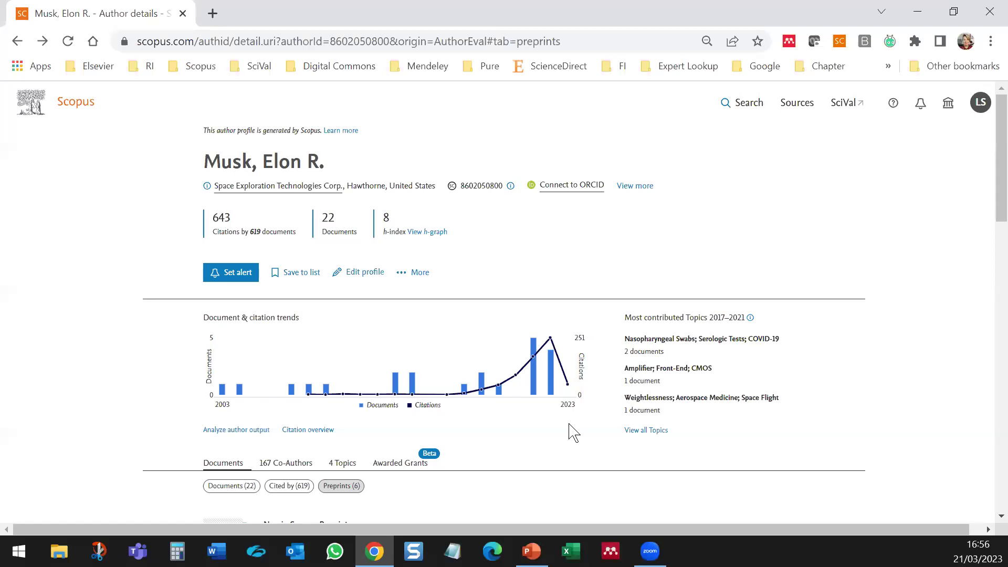
pyautogui.moveTo(308, 394)
pyautogui.scroll(-1, 388, 463)
pyautogui.scroll(-3, 399, 456)
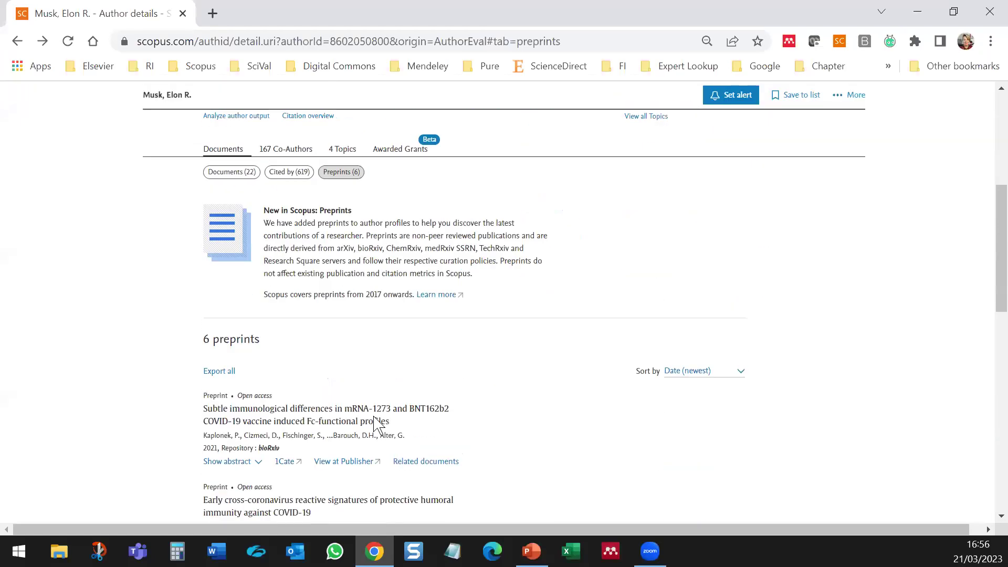
# Step: Switch from the preprints to the author's documents and look over the document list and the document and citation trends
pyautogui.scroll(2, 274, 305)
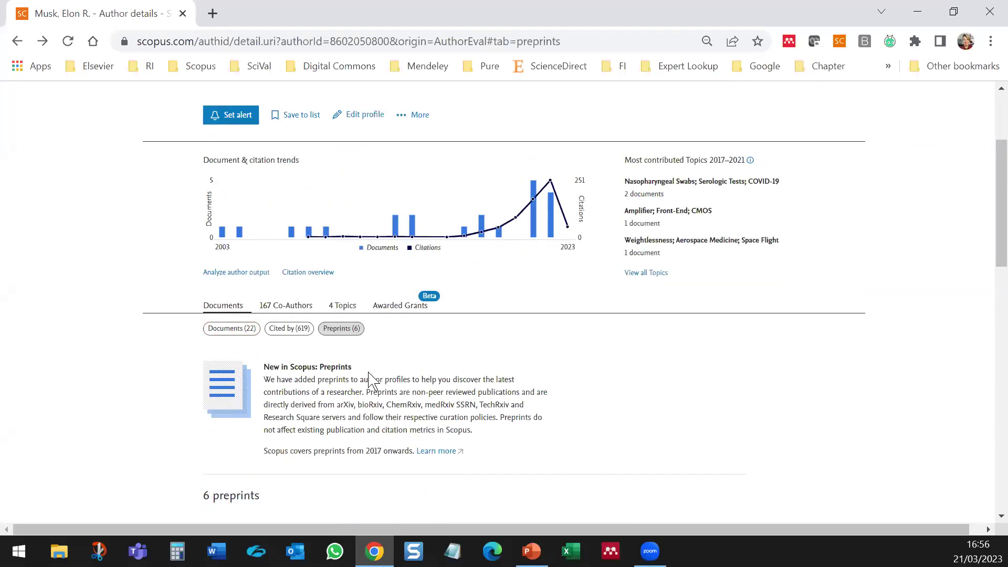
pyautogui.click(216, 329)
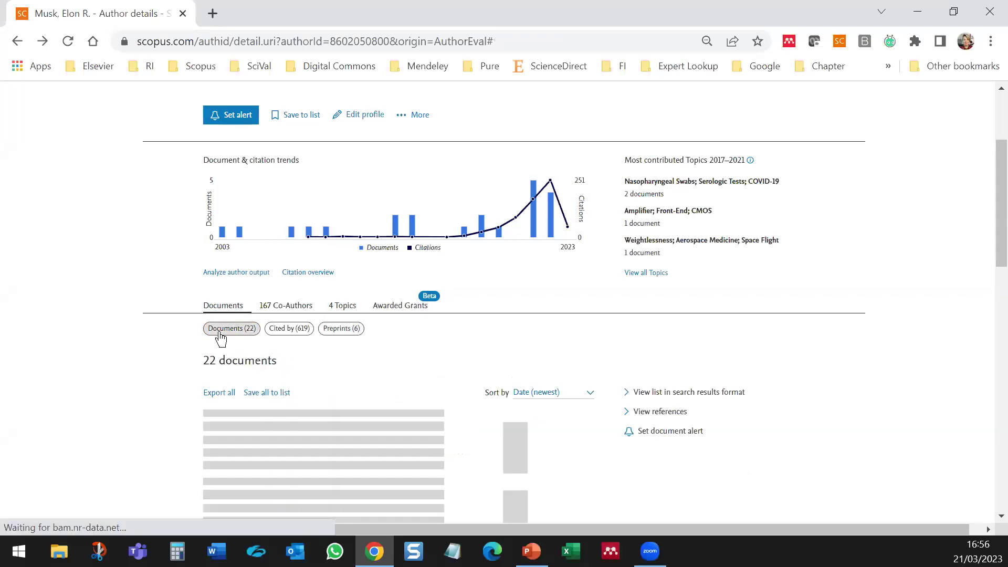
pyautogui.scroll(-3, 315, 411)
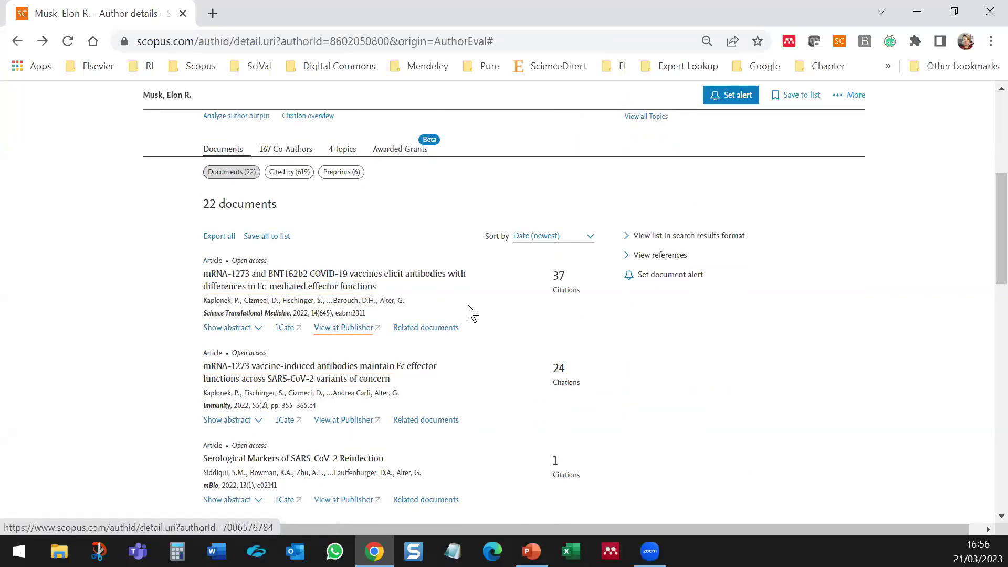
pyautogui.scroll(4, 481, 320)
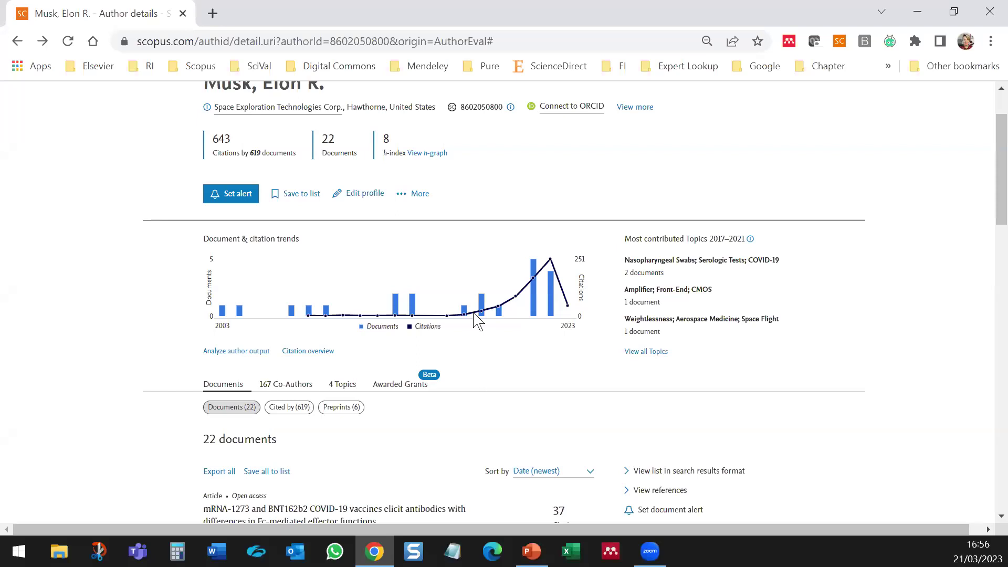
pyautogui.moveTo(475, 318)
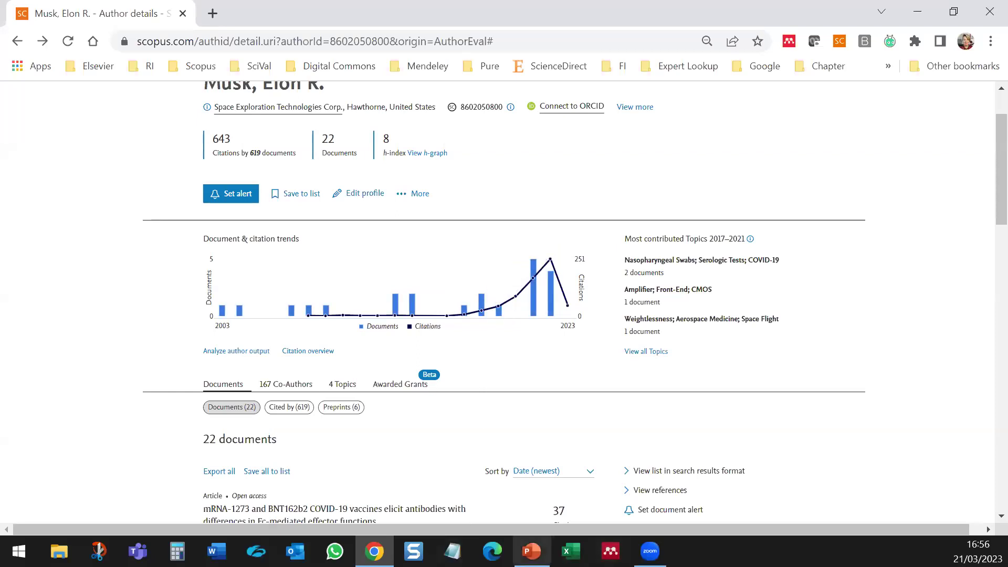
# Step: Switch to the Scopus-Author-Profiles presentation in PowerPoint and show the "Accessing lists" slide
pyautogui.click(531, 551)
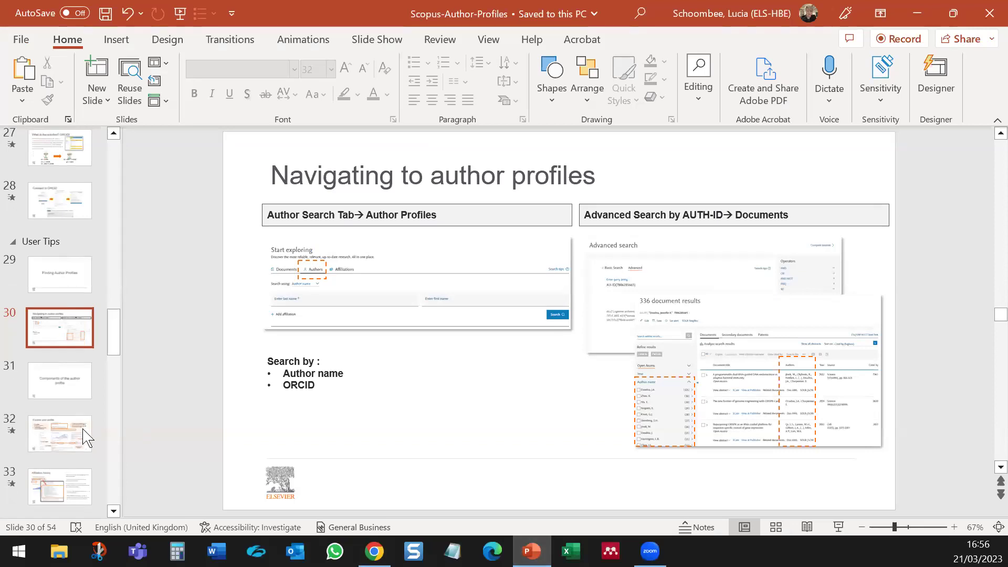
pyautogui.scroll(-5, 87, 440)
pyautogui.scroll(-4, 90, 440)
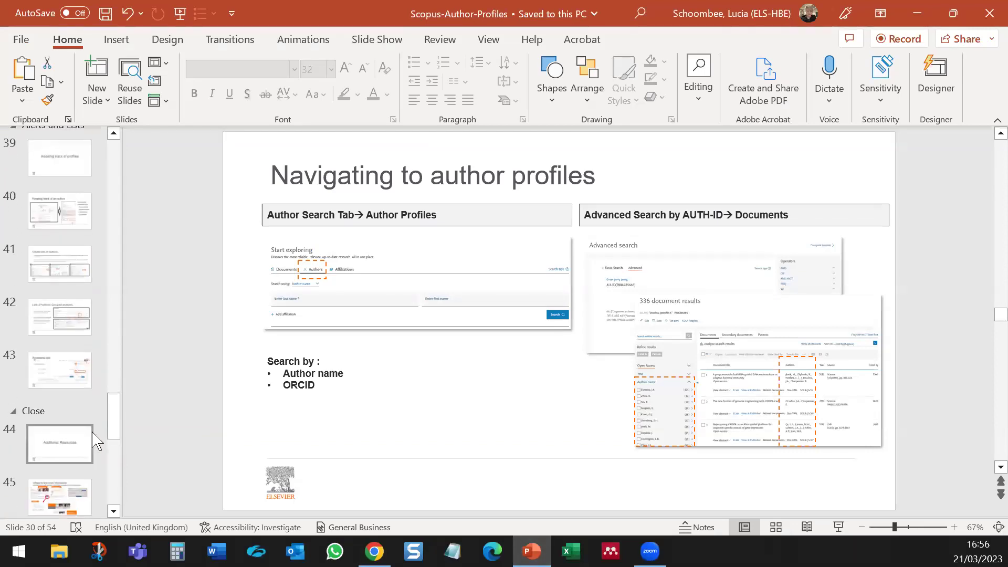
pyautogui.scroll(-1, 94, 440)
pyautogui.click(58, 308)
pyautogui.click(58, 352)
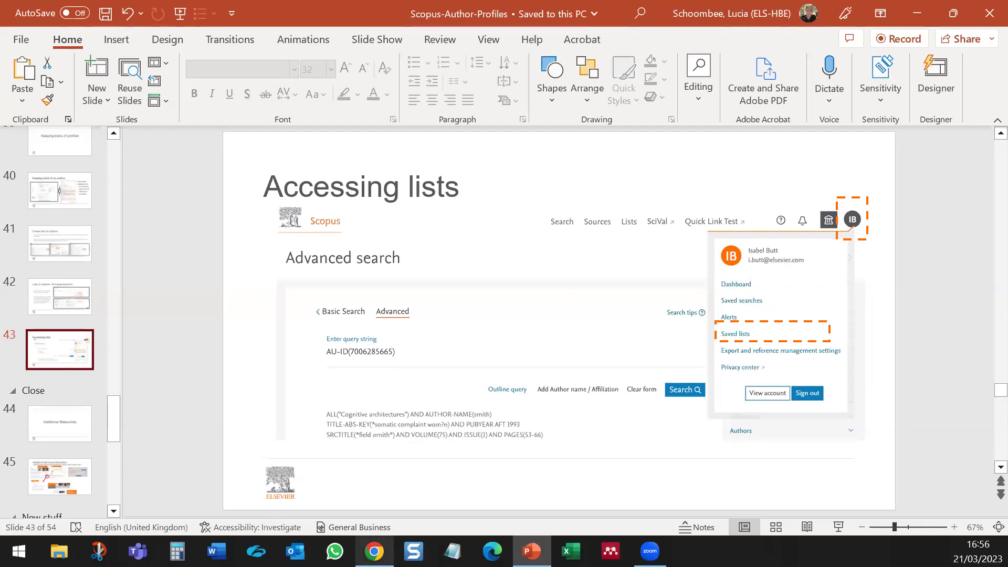
# Step: Switch back to Scopus in Chrome and return from the author profile to the author search results for musk, elon
pyautogui.click(374, 552)
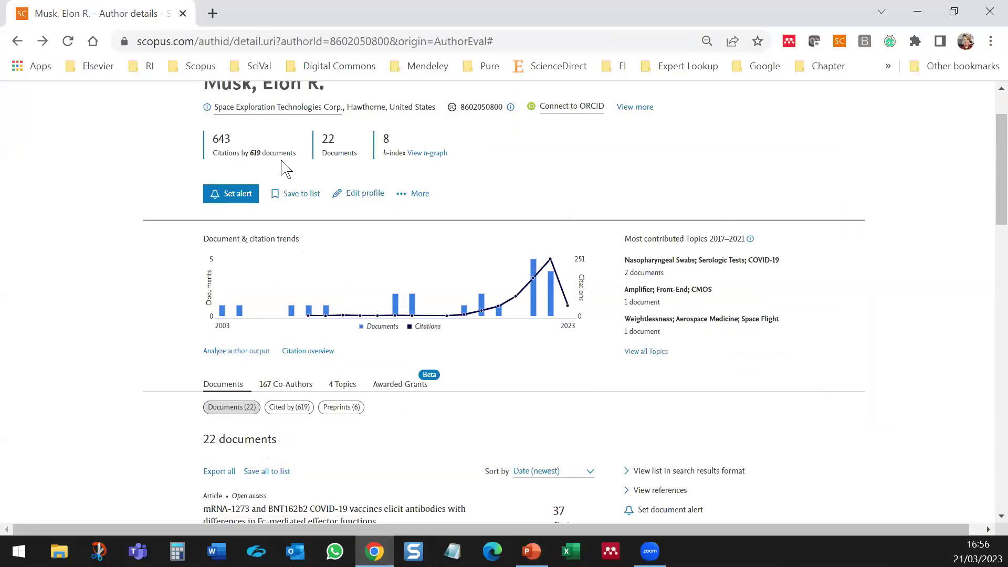
pyautogui.scroll(2, 274, 193)
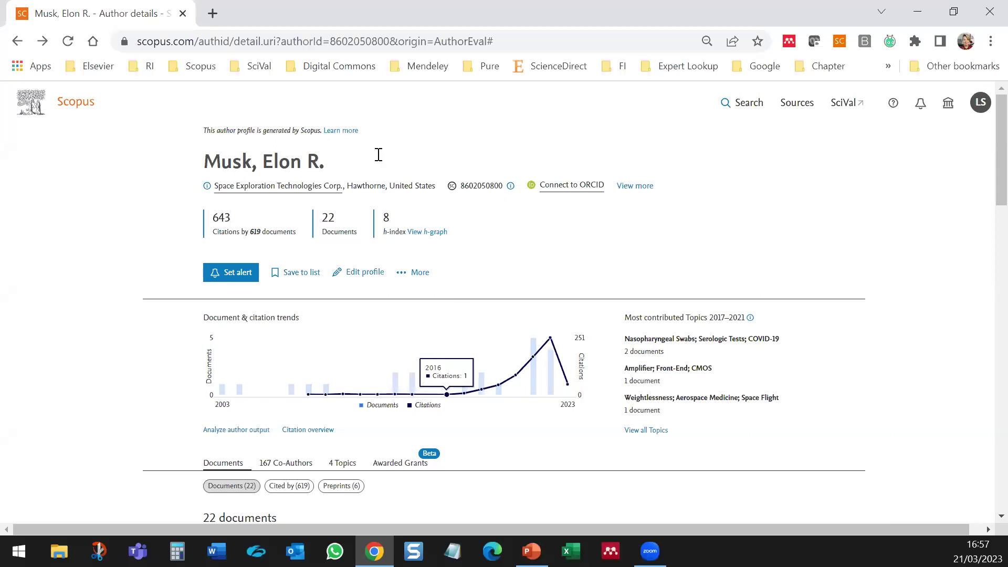
pyautogui.click(18, 41)
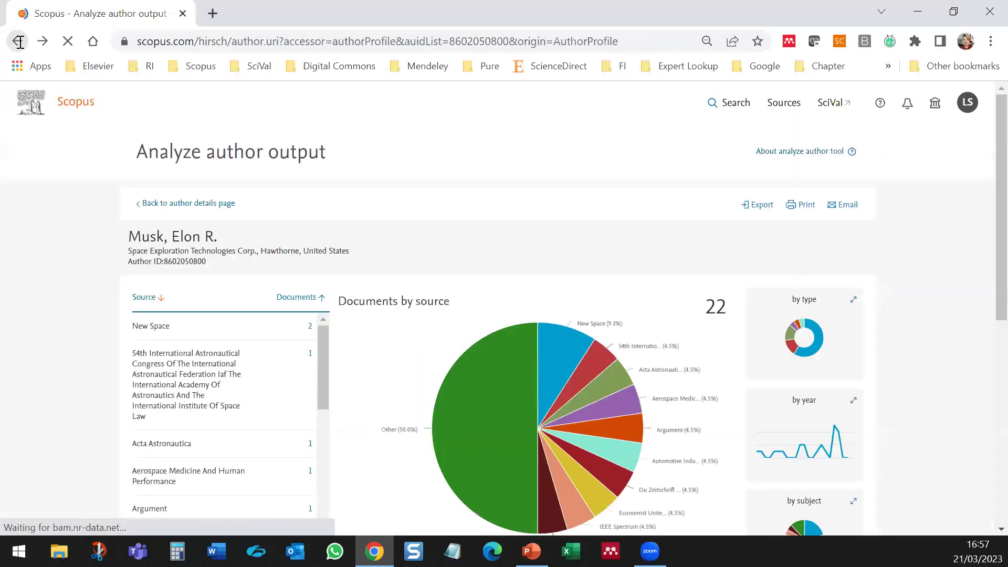
pyautogui.click(18, 41)
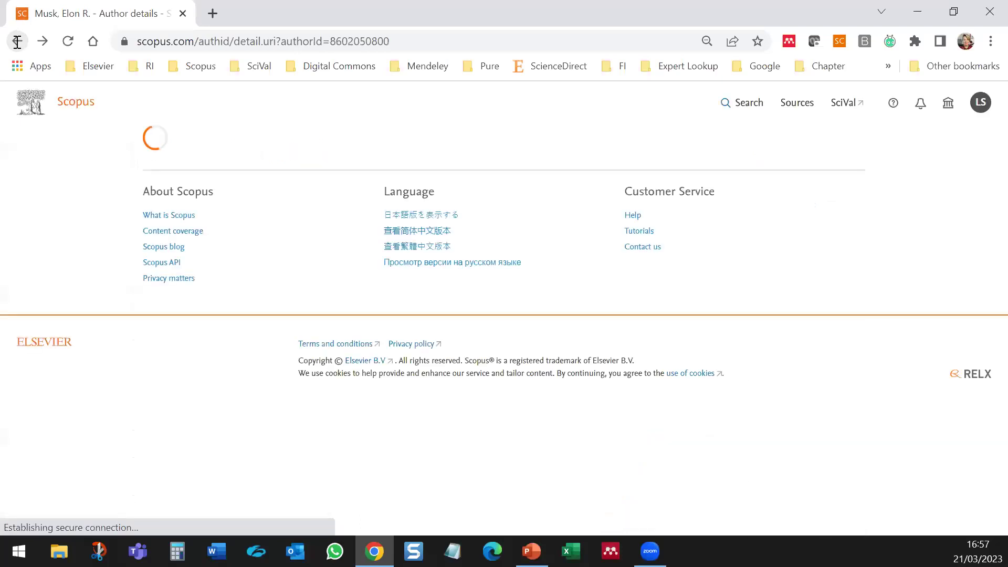
pyautogui.click(18, 41)
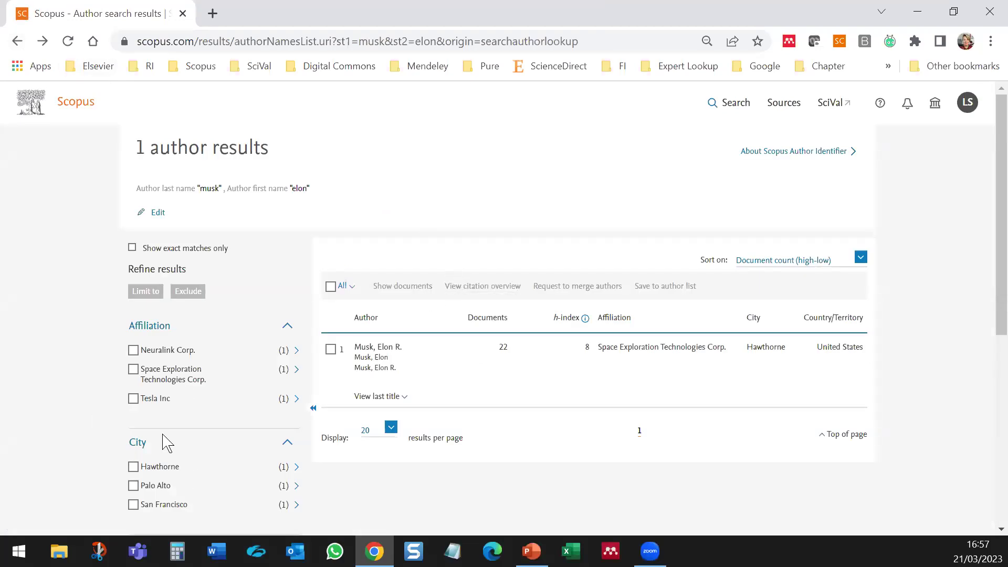
# Step: Save the author Musk, Elon R. to a new author list named "Tech Billionaires"
pyautogui.click(331, 350)
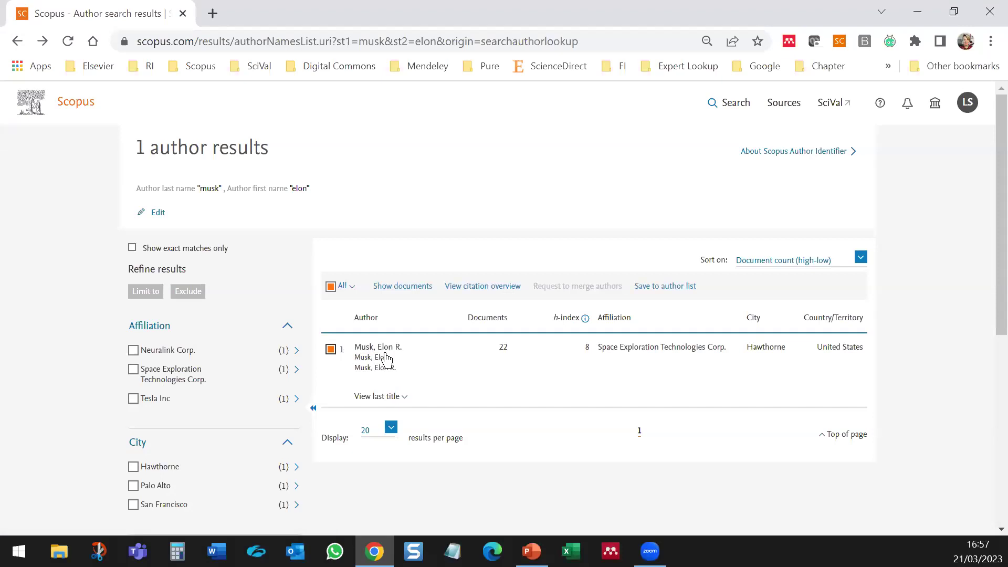
pyautogui.click(674, 292)
pyautogui.moveTo(283, 180); pyautogui.dragTo(146, 174)
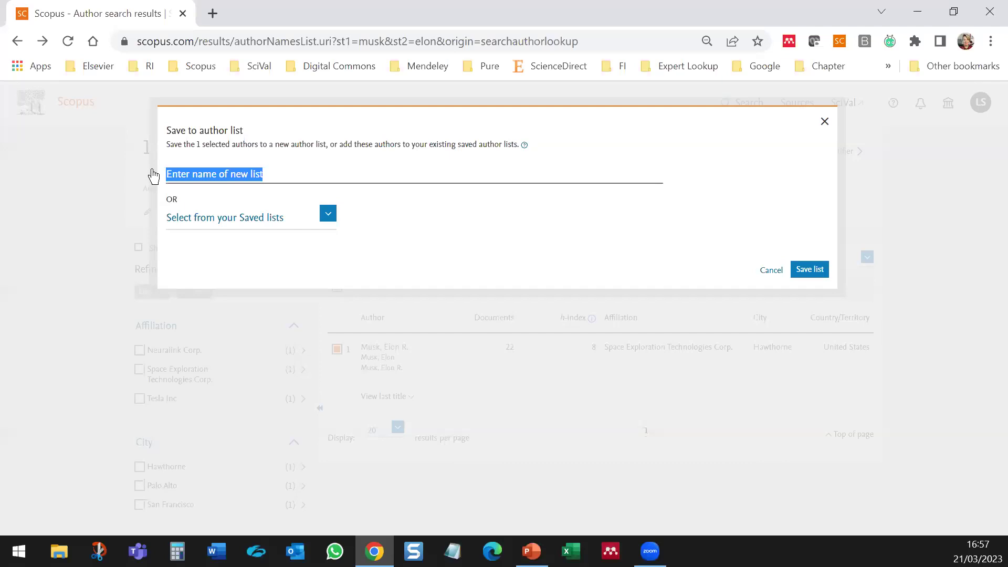
pyautogui.click(172, 173)
pyautogui.write('Tech Billionaires')
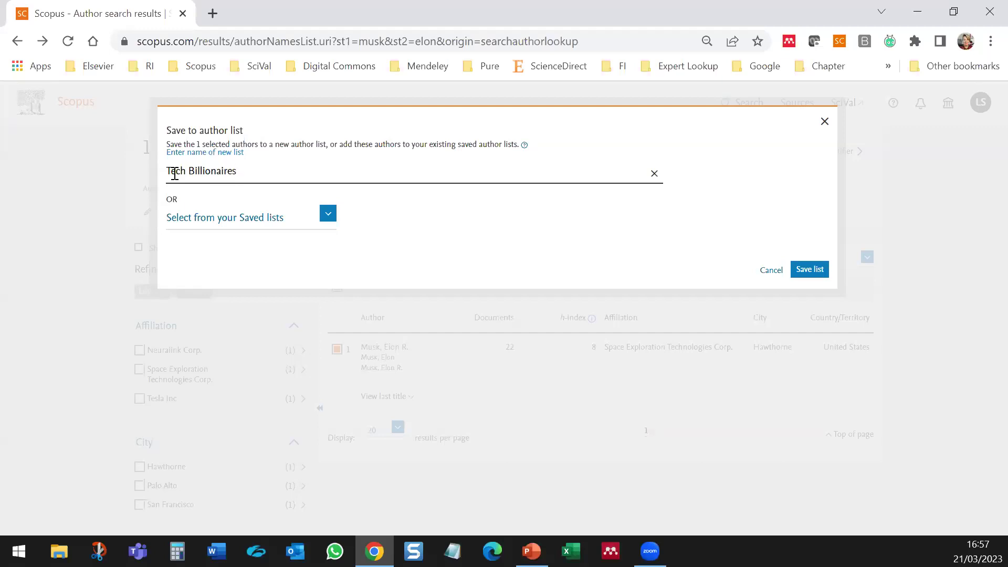
pyautogui.click(815, 276)
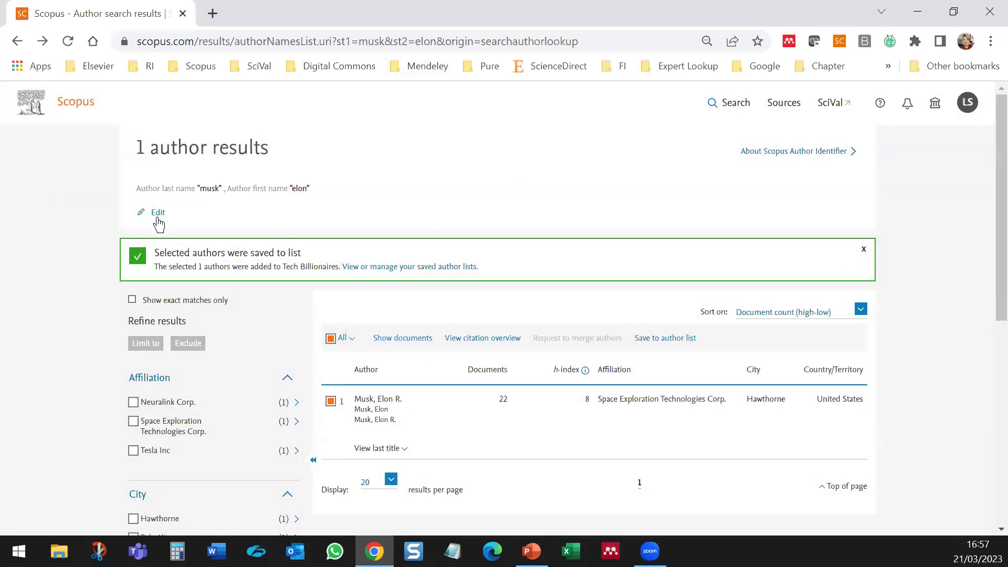
# Step: Return to the author search form and search for last name "zuckerberg" and first name "mark"
pyautogui.click(17, 41)
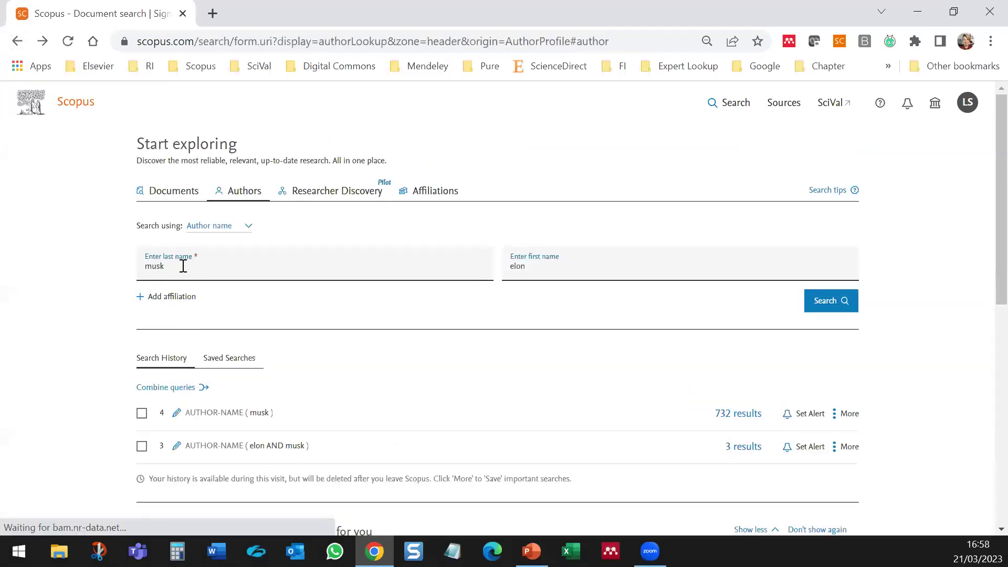
pyautogui.moveTo(183, 266); pyautogui.dragTo(122, 273)
pyautogui.write('zuckerberg')
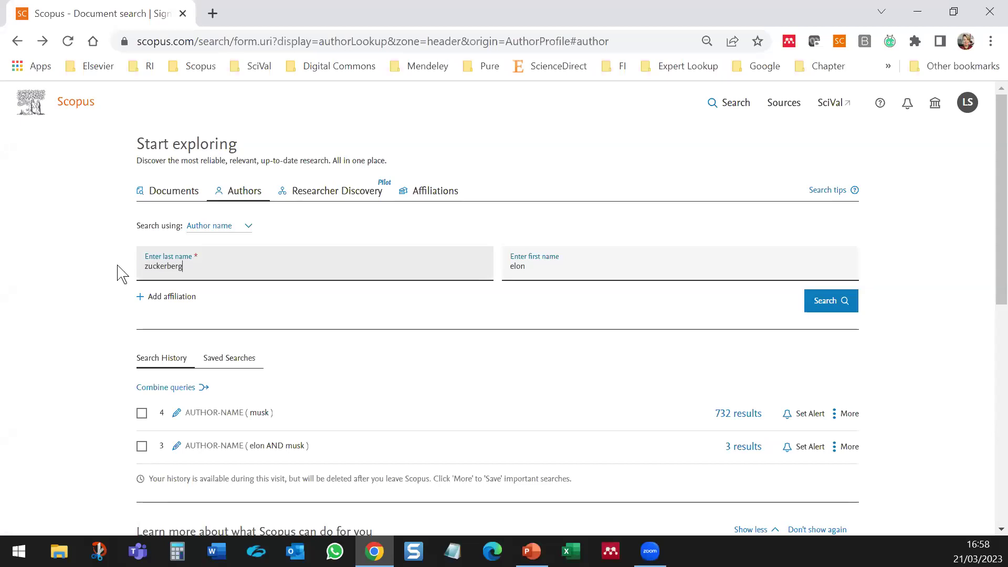
pyautogui.press('Tab')
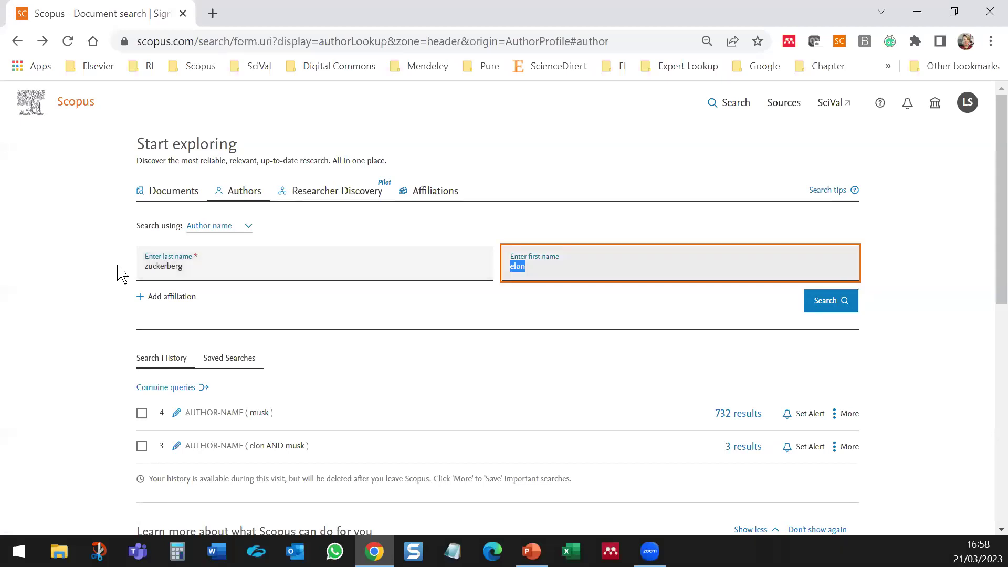
pyautogui.write('mark')
pyautogui.click(836, 302)
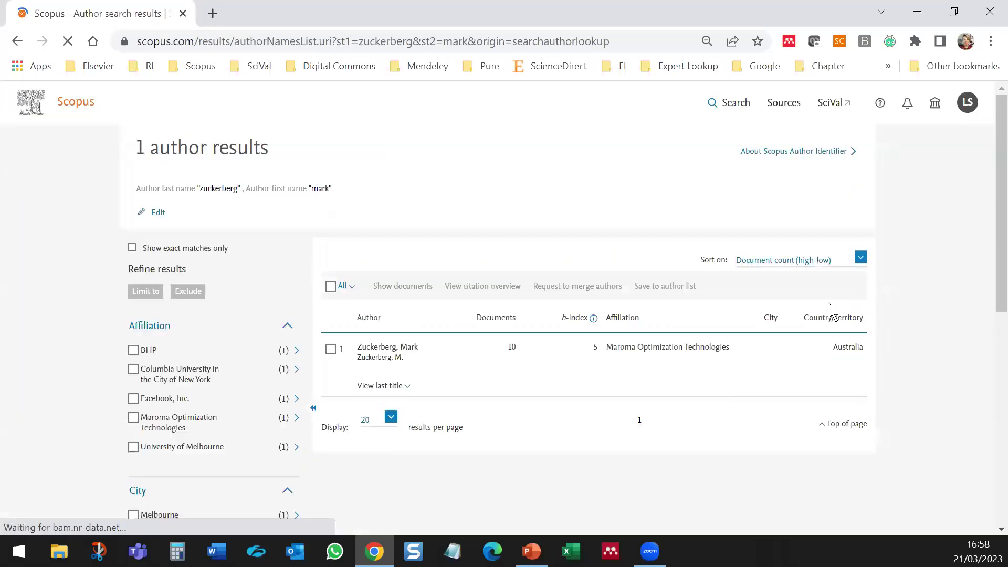
# Step: Add the author Zuckerberg, Mark to the existing saved list "Tech Billionaires"
pyautogui.click(330, 349)
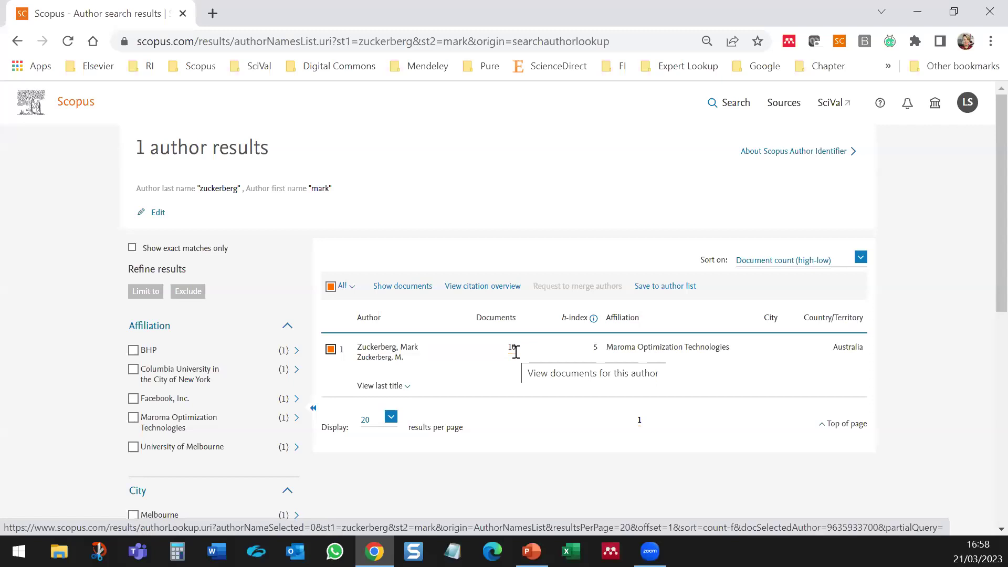
pyautogui.click(665, 288)
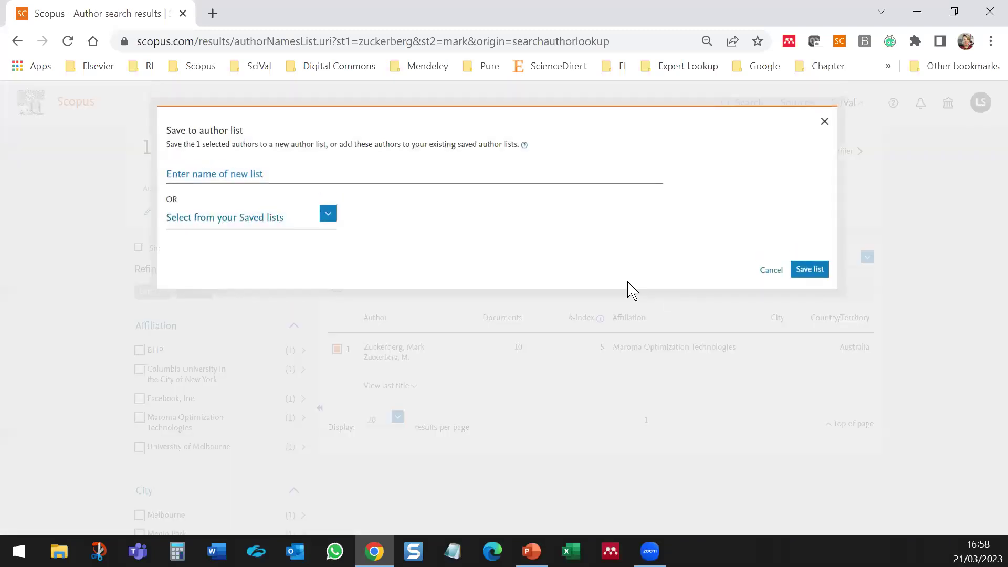
pyautogui.click(219, 181)
pyautogui.press('Tab')
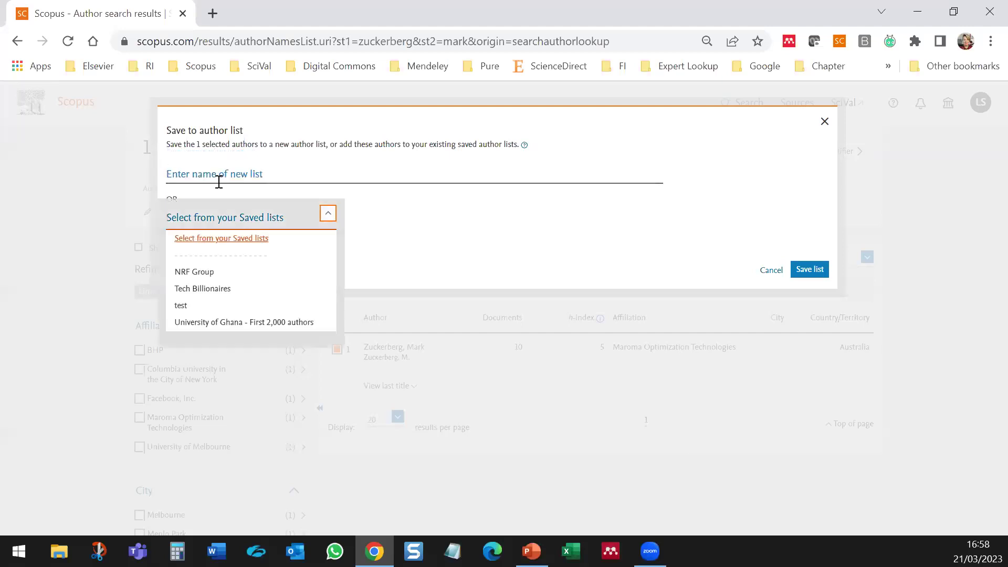
pyautogui.click(190, 289)
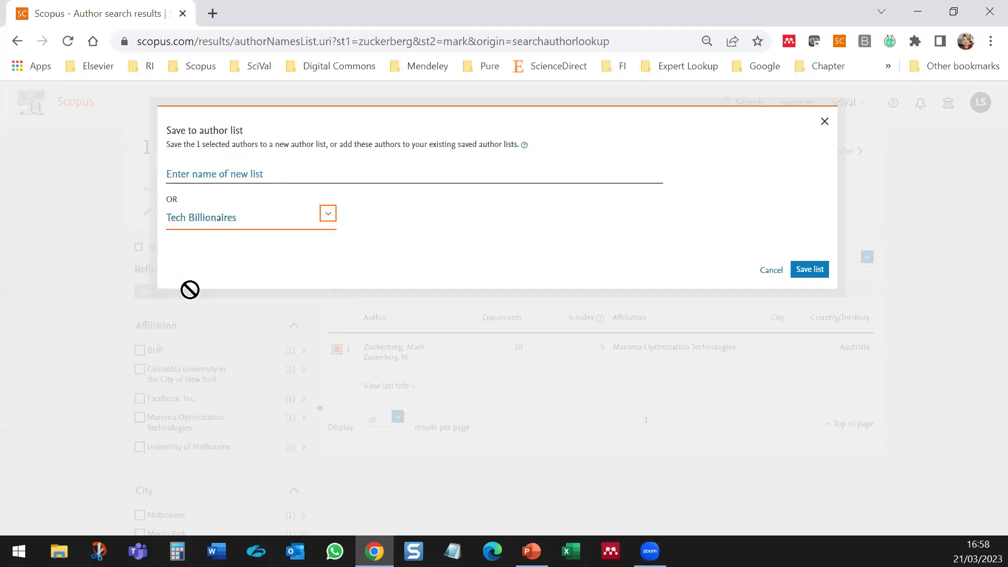
pyautogui.click(809, 272)
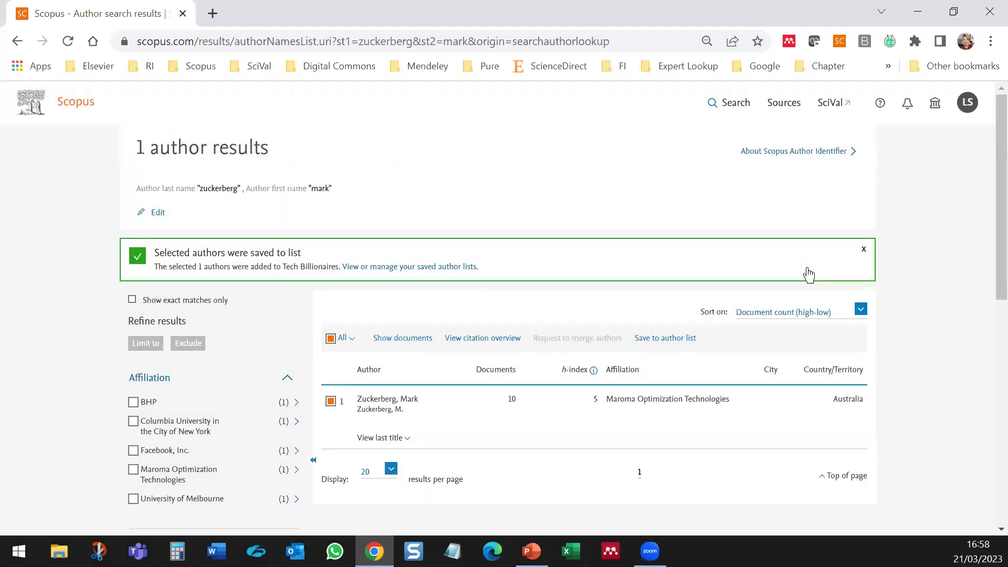
# Step: Open the saved author lists, examine the grouped metrics for the Tech Billionaires list, and close them
pyautogui.click(435, 267)
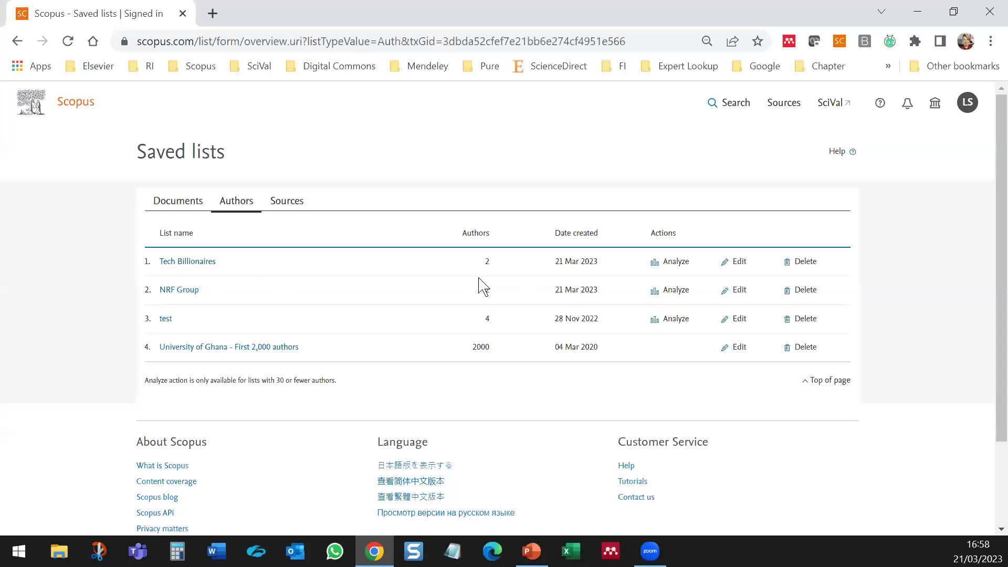
pyautogui.click(676, 262)
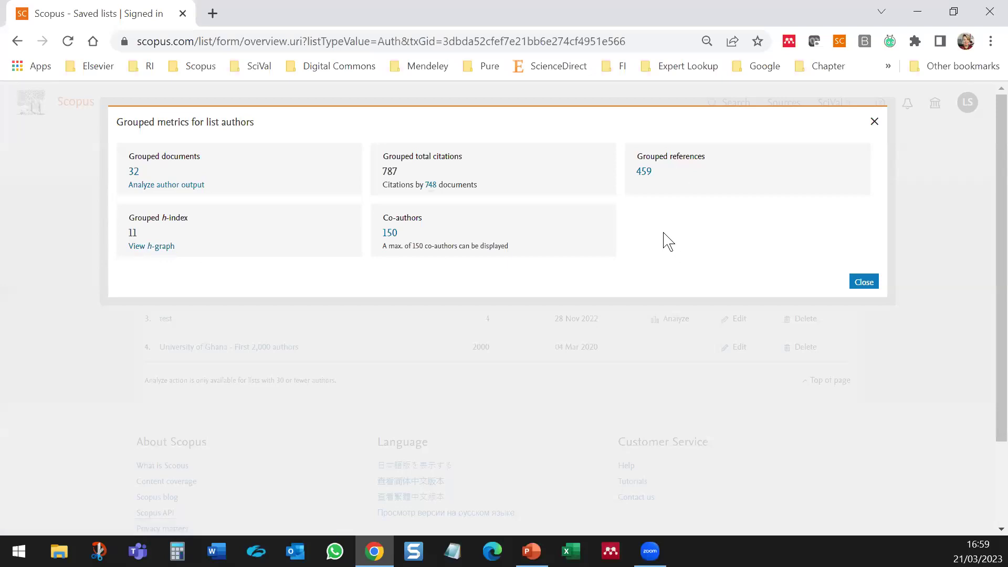
pyautogui.click(875, 122)
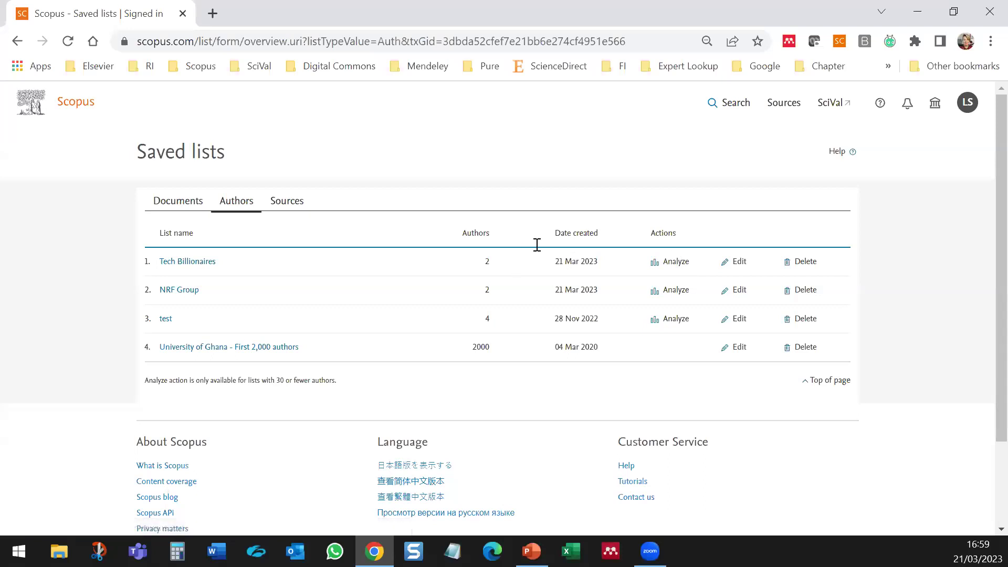
# Step: Switch to the PowerPoint presentation and present the "Where to find more information" slide full screen
pyautogui.click(531, 552)
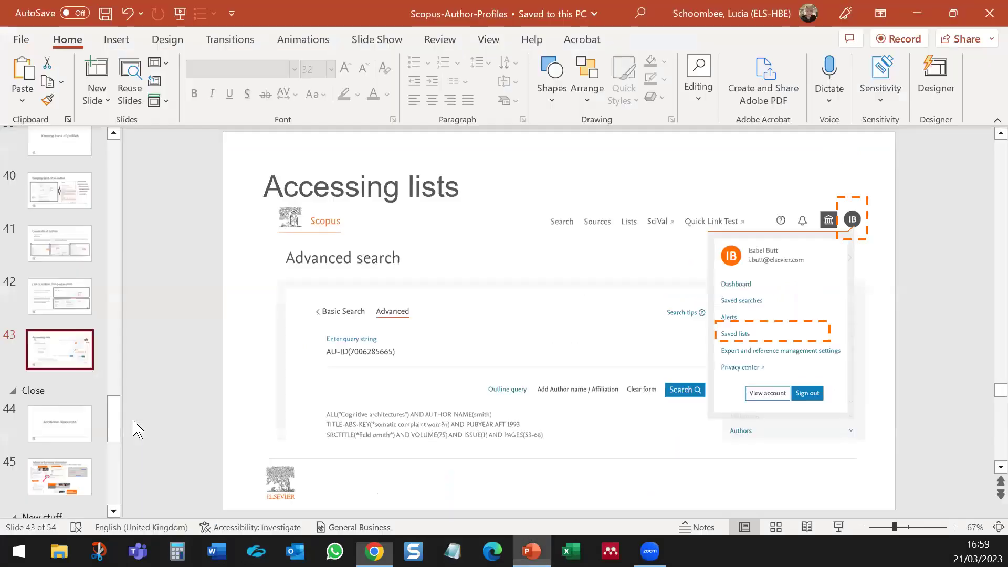
pyautogui.scroll(-1, 79, 430)
pyautogui.click(68, 446)
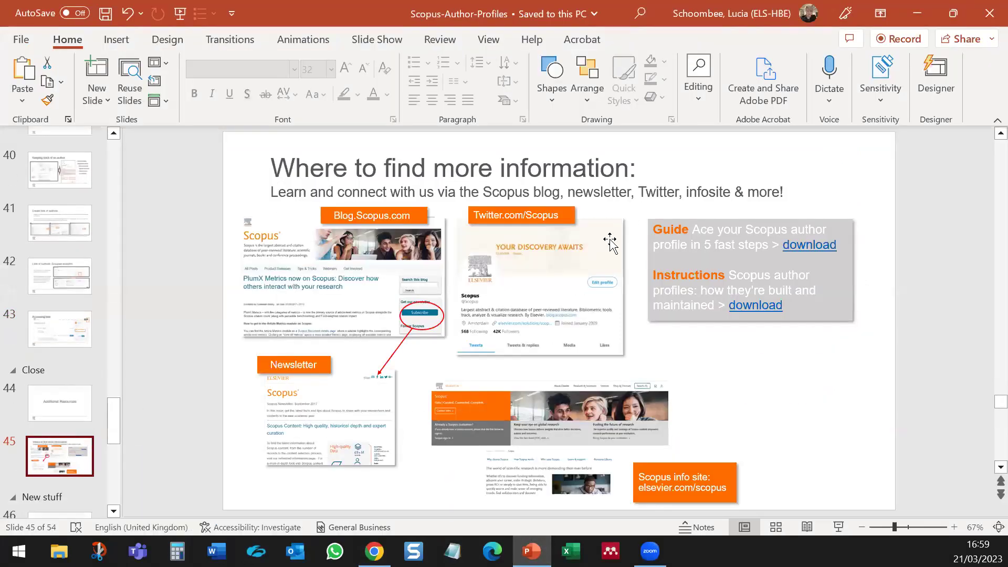
pyautogui.click(837, 527)
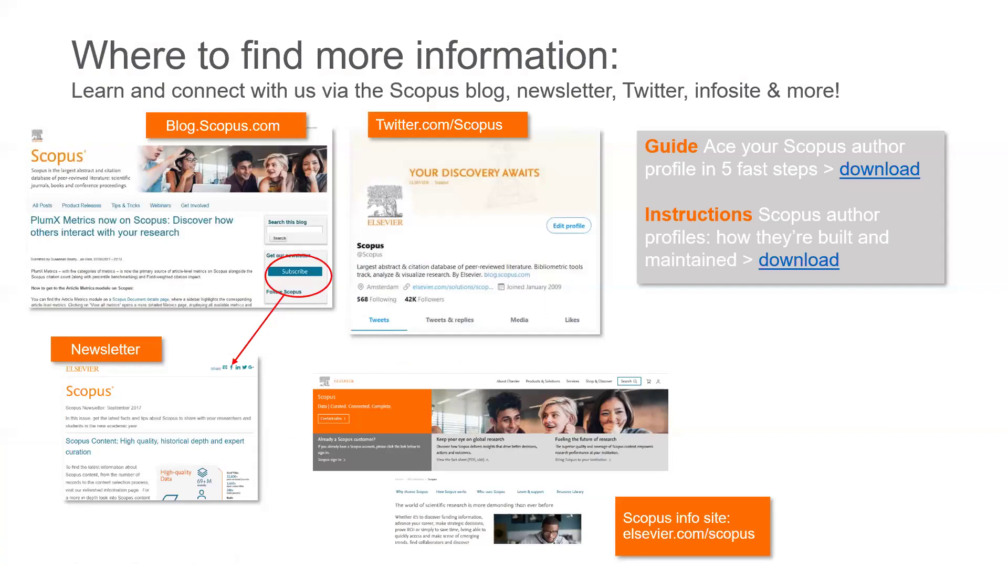
# Step: Advance the slide show to the "Thank you" slide, end it and switch back to the Scopus saved lists in Chrome
pyautogui.press('Right')
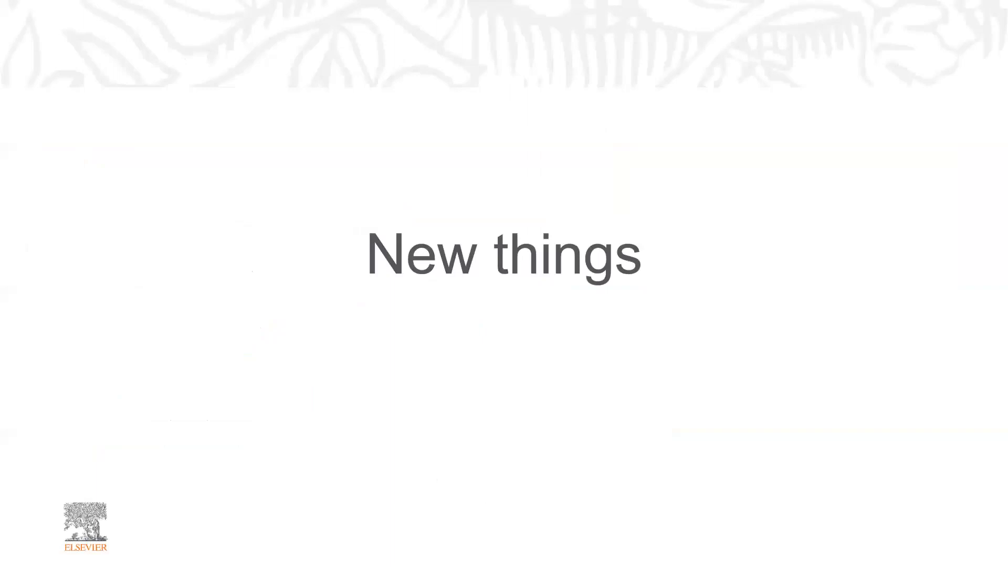
pyautogui.press('Right')
pyautogui.press('Right')
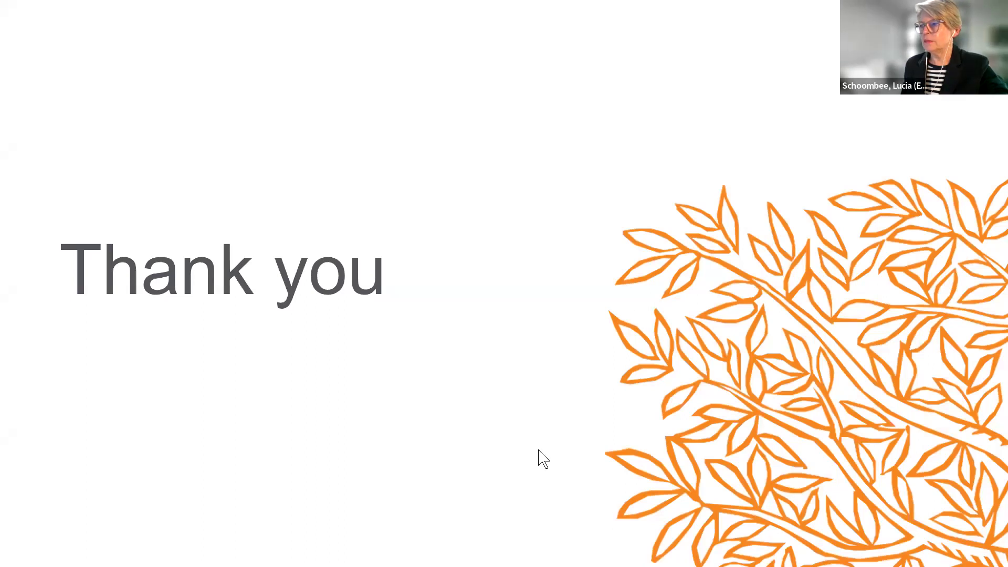
pyautogui.press('Escape')
pyautogui.click(374, 552)
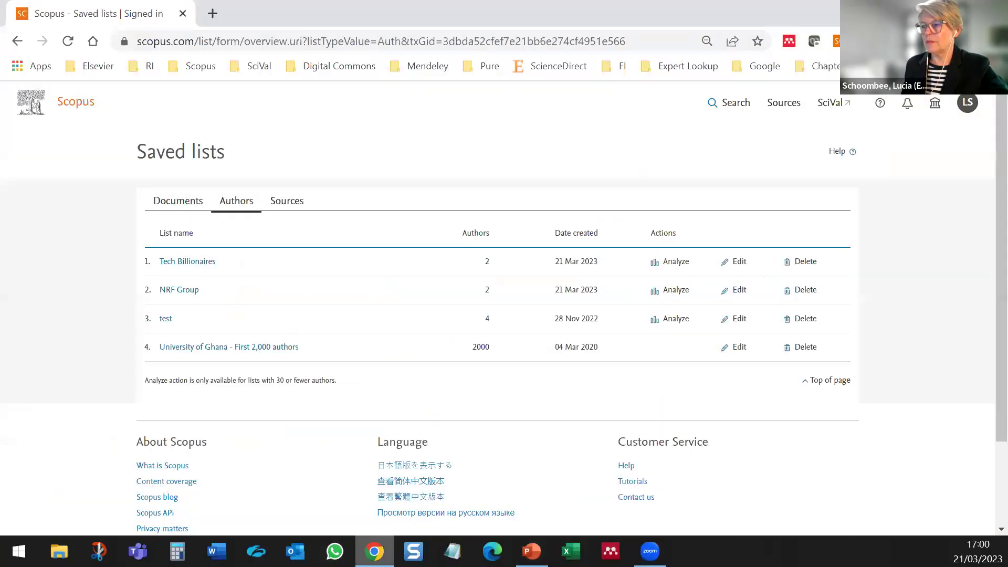
# Step: Open the document search, look over the advanced search form and its search history, and return to the basic search
pyautogui.click(737, 104)
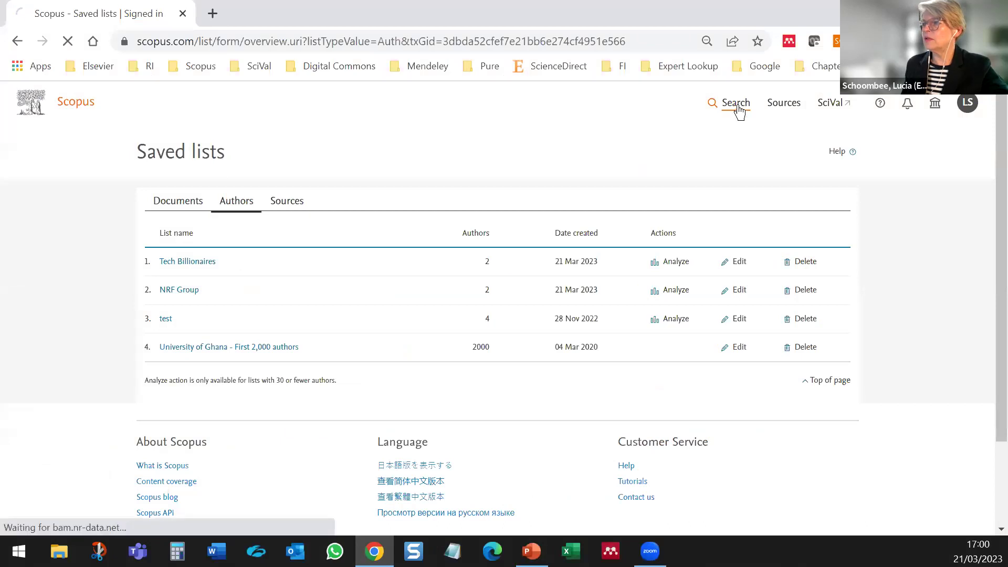
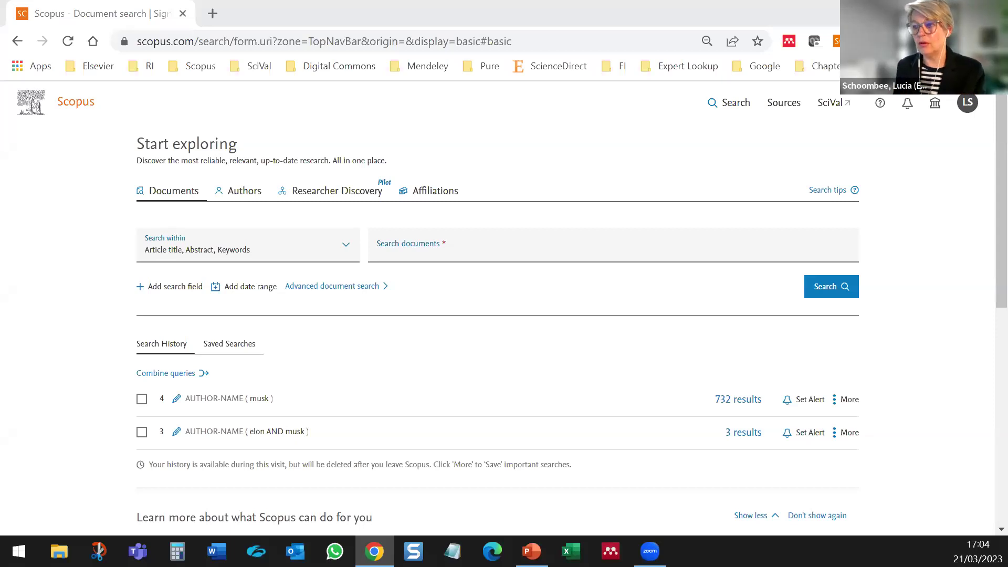
pyautogui.click(326, 289)
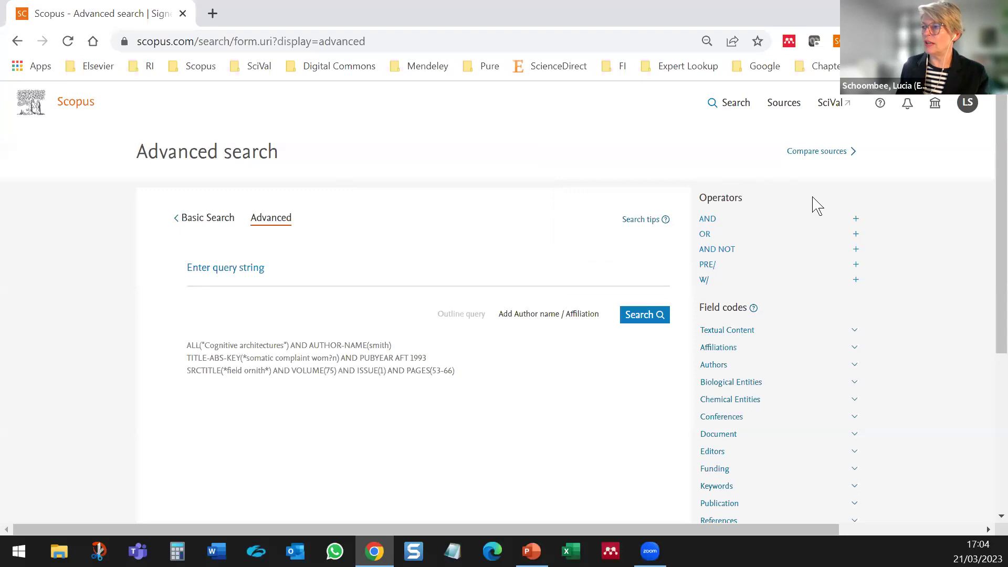
pyautogui.scroll(-5, 814, 207)
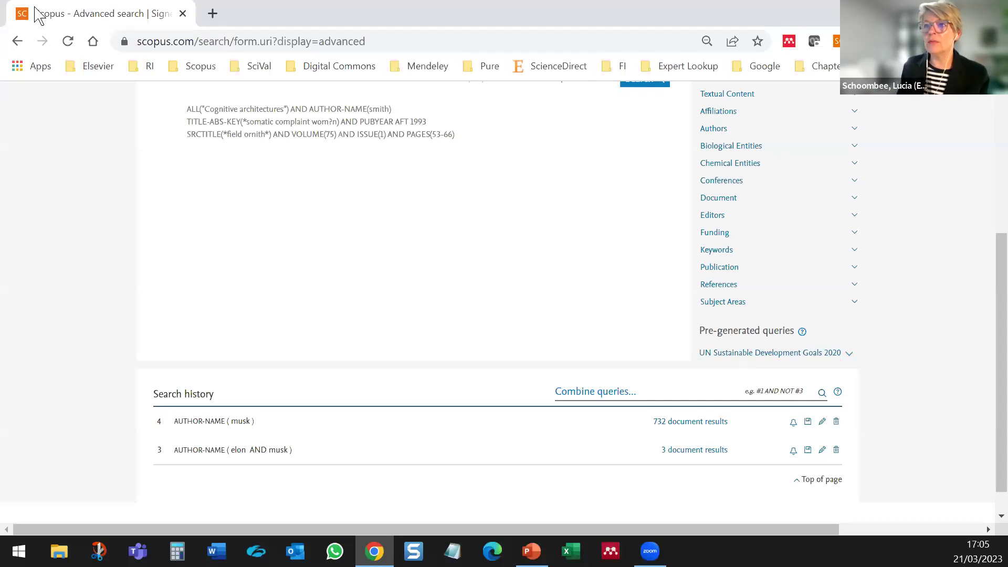
pyautogui.click(18, 41)
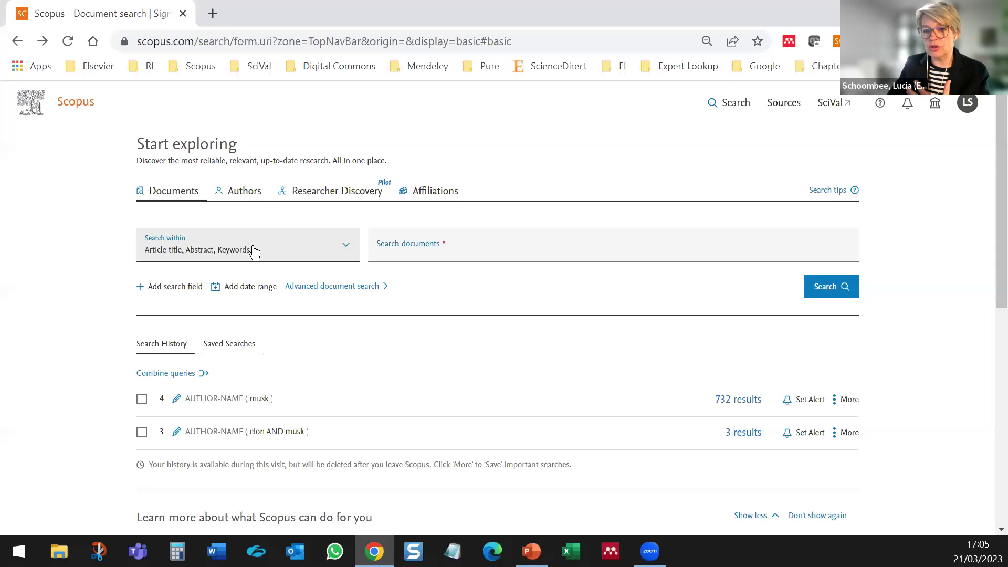
# Step: Search article titles, abstracts and keywords for documents on "nutrition and child mortality"
pyautogui.click(440, 253)
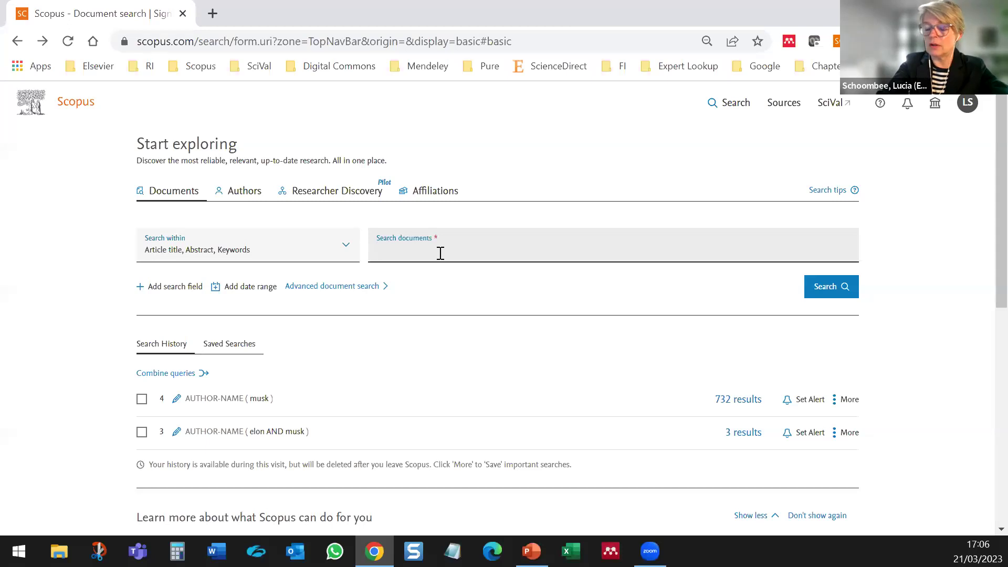
pyautogui.write('nu')
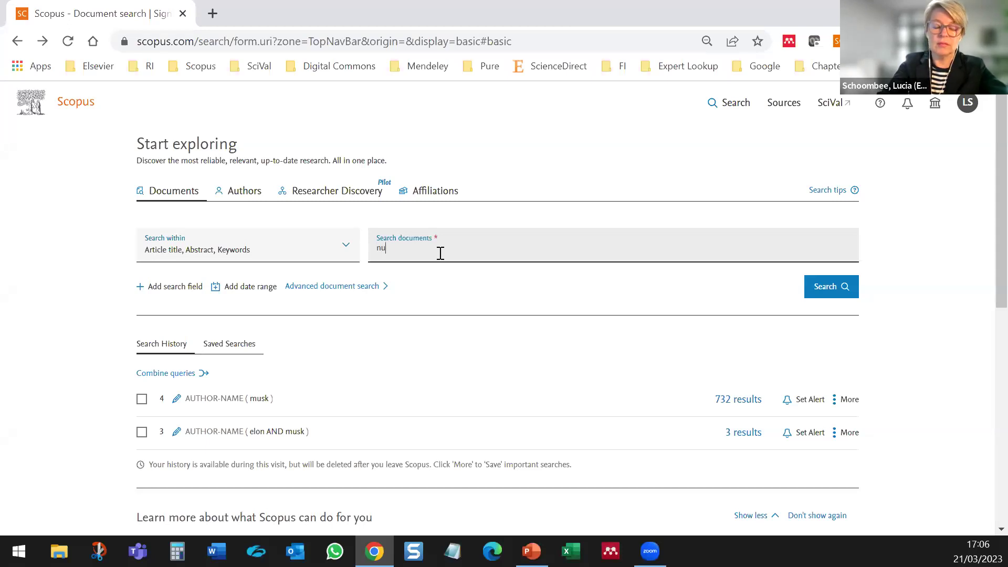
pyautogui.write('triti')
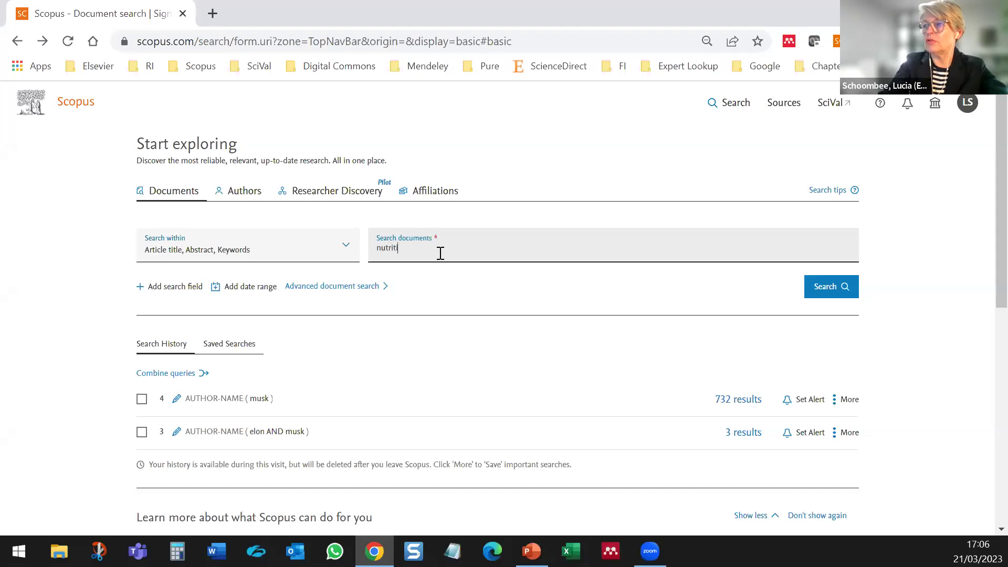
pyautogui.write('onal chi')
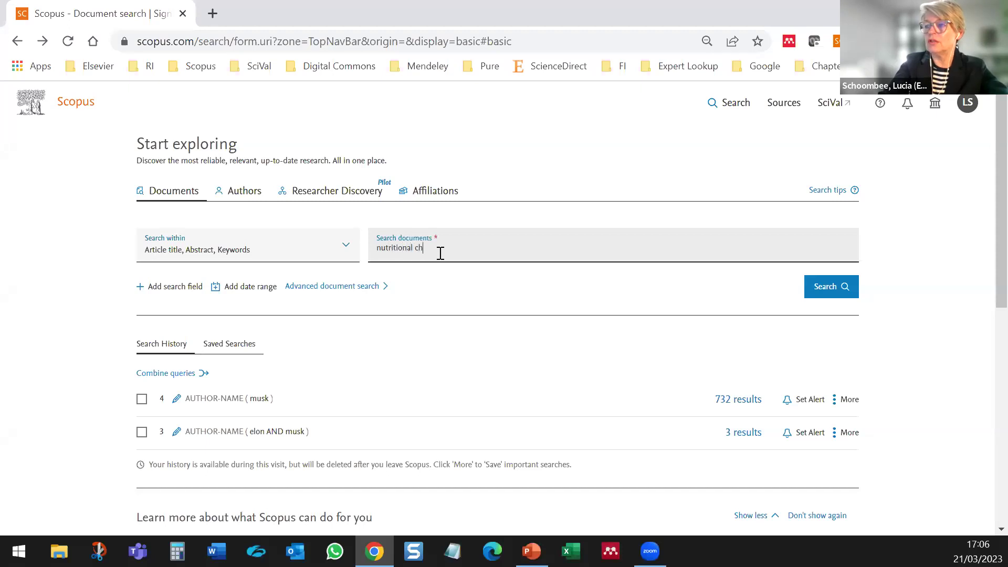
pyautogui.press('BackSpace')
pyautogui.press('BackSpace')
pyautogui.press('BackSpace')
pyautogui.press('BackSpace')
pyautogui.press('BackSpace')
pyautogui.press('BackSpace')
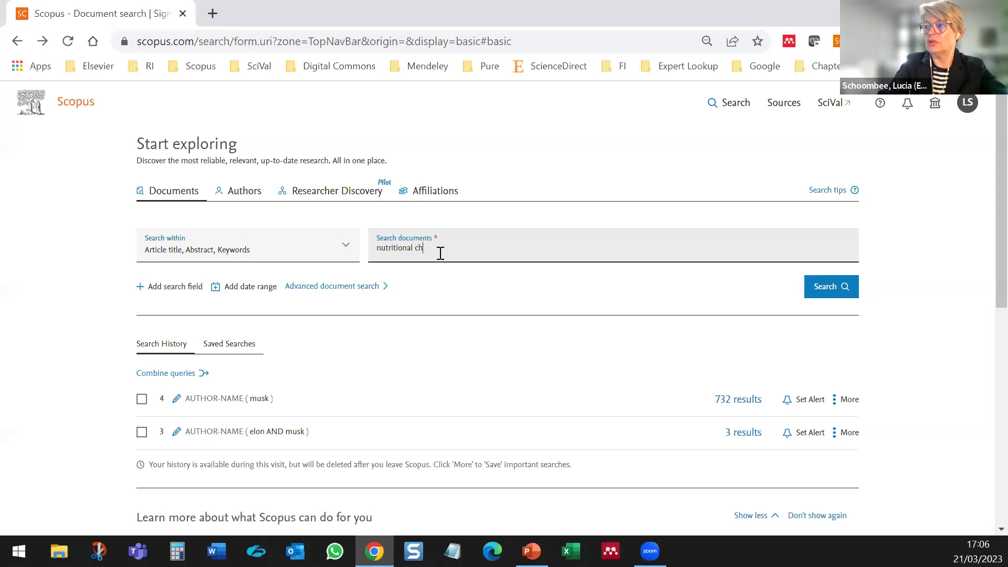
pyautogui.write('and ')
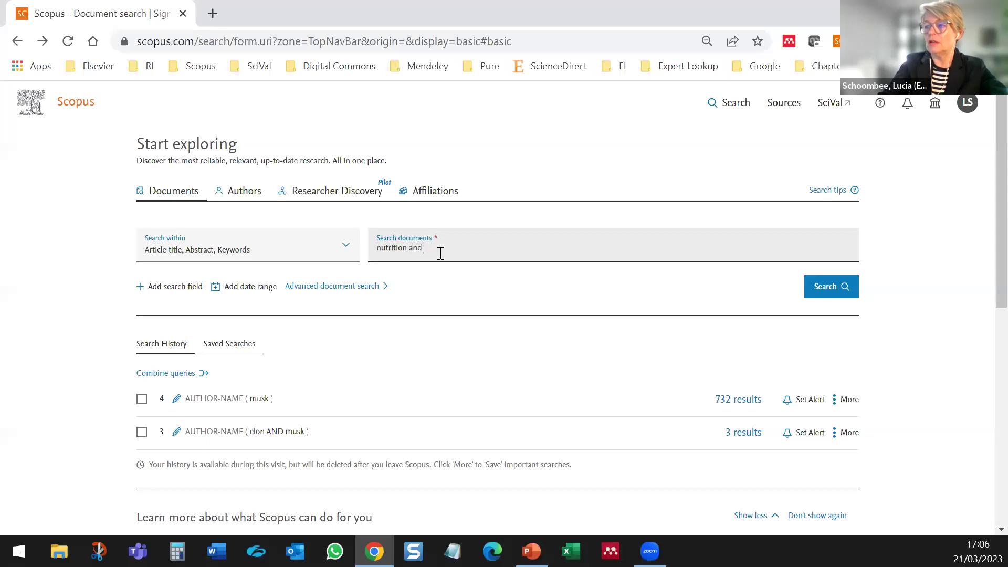
pyautogui.write('child mortality')
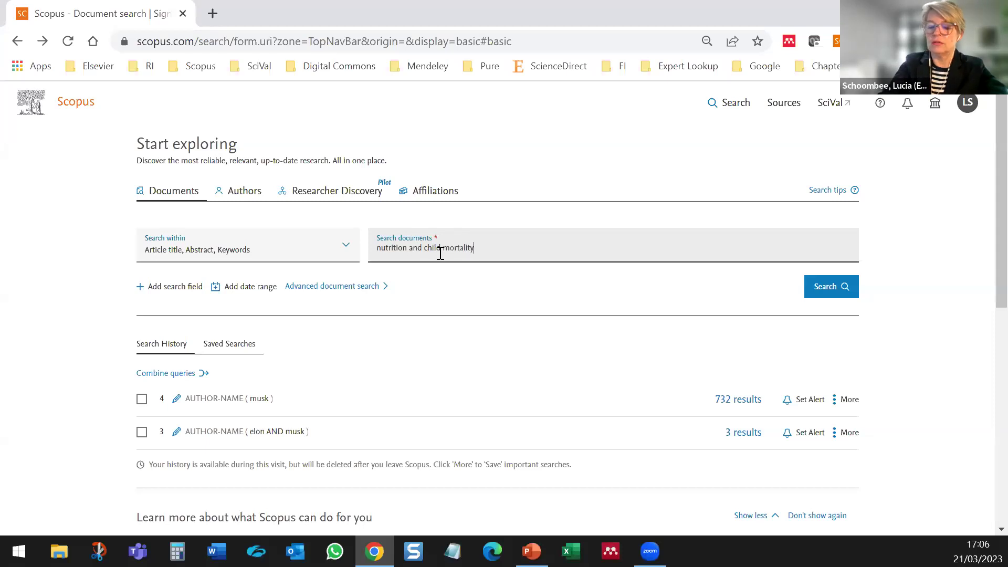
pyautogui.press('Return')
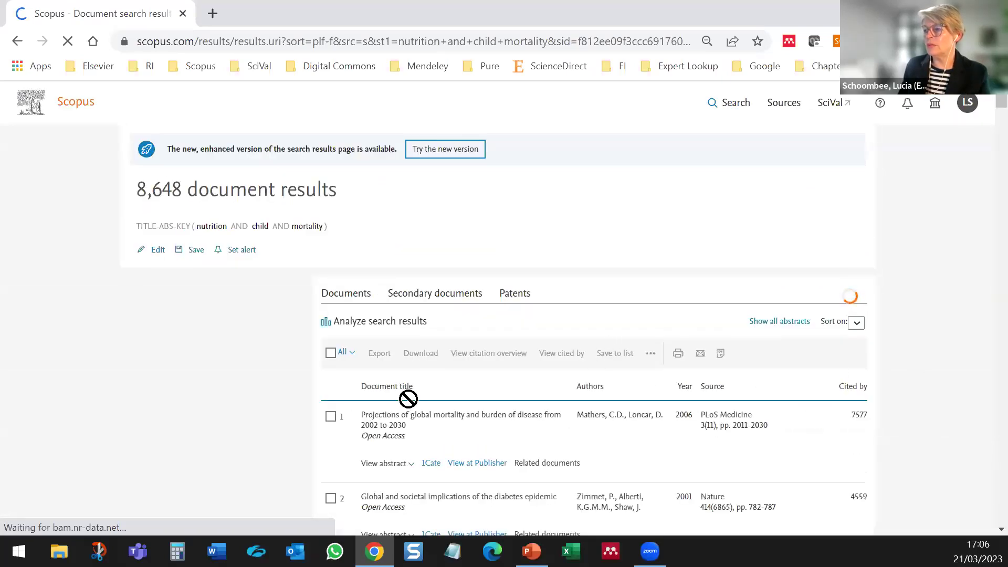
# Step: Open the result "Projections of global mortality and burden of disease from 2002 to 2030" and review all its Scopus and PlumX metrics
pyautogui.scroll(-3, 451, 377)
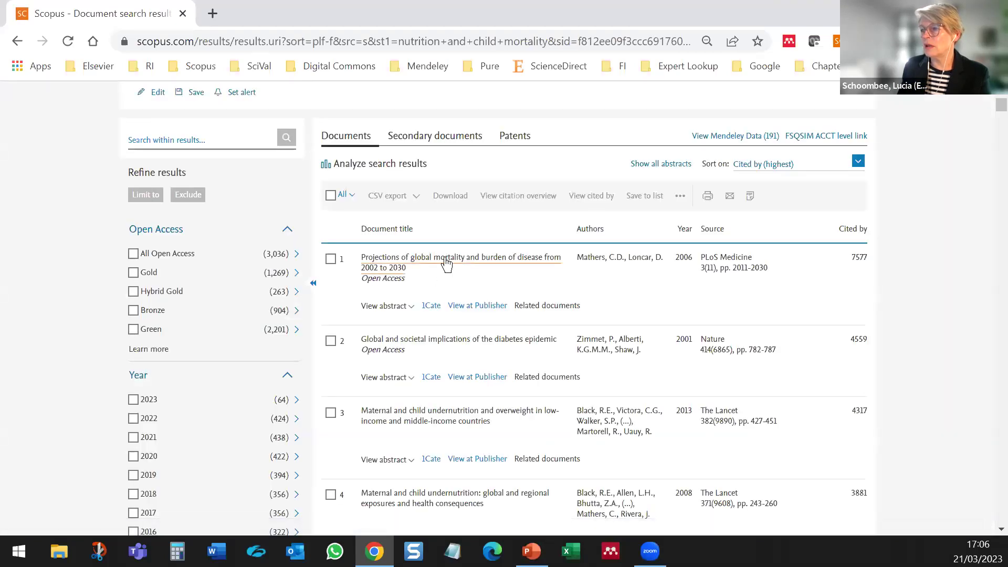
pyautogui.click(441, 269)
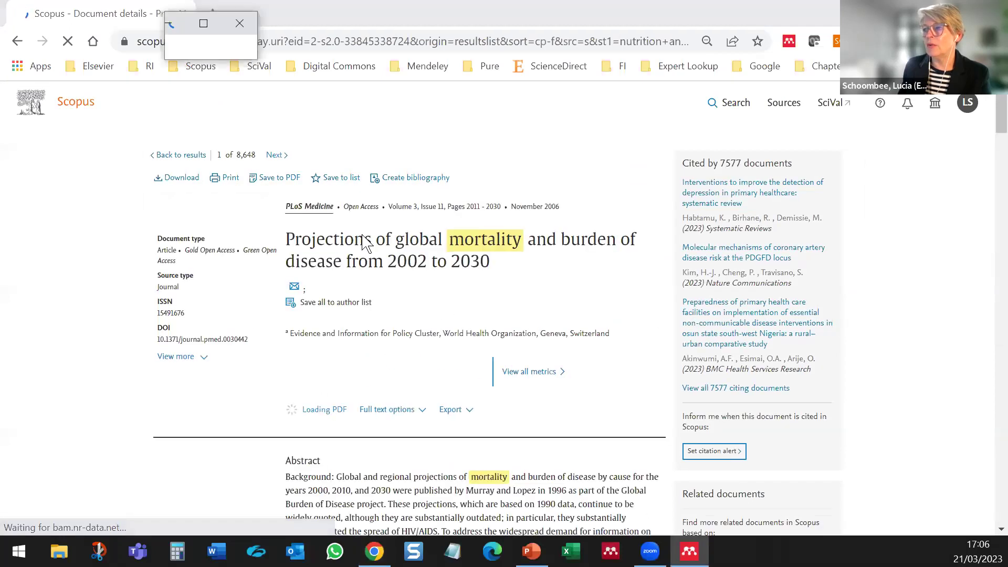
pyautogui.click(560, 373)
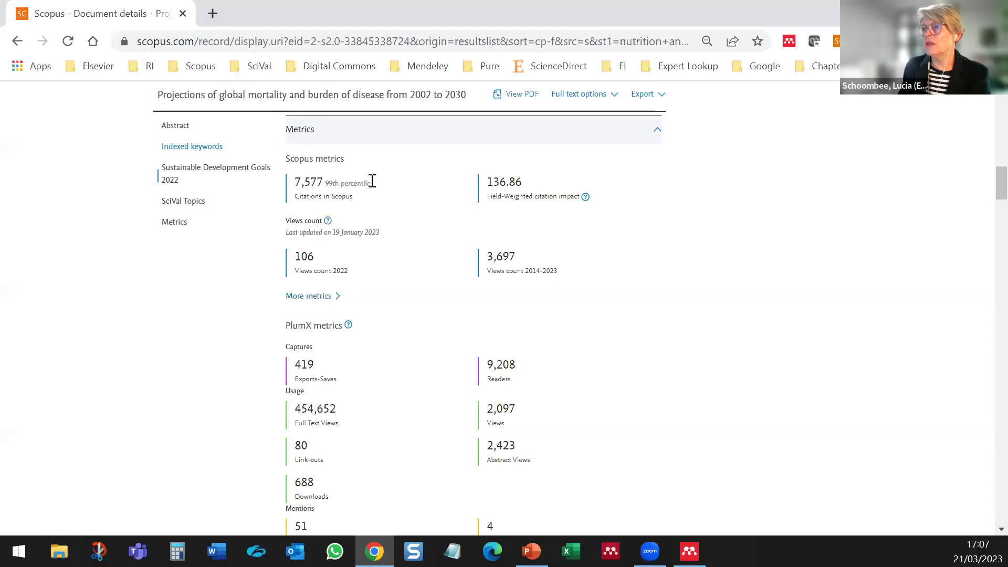
pyautogui.scroll(-5, 353, 273)
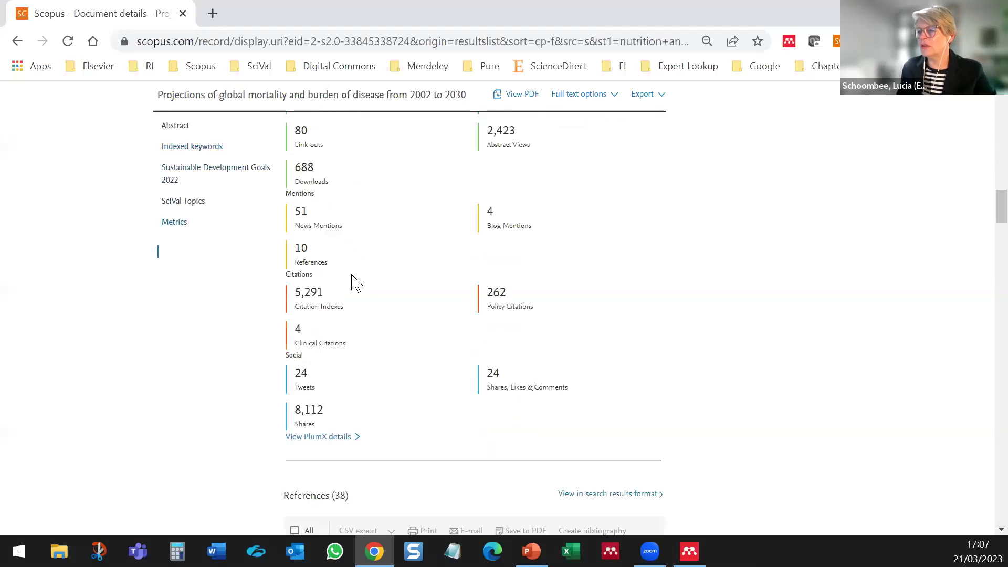
pyautogui.scroll(-3, 357, 283)
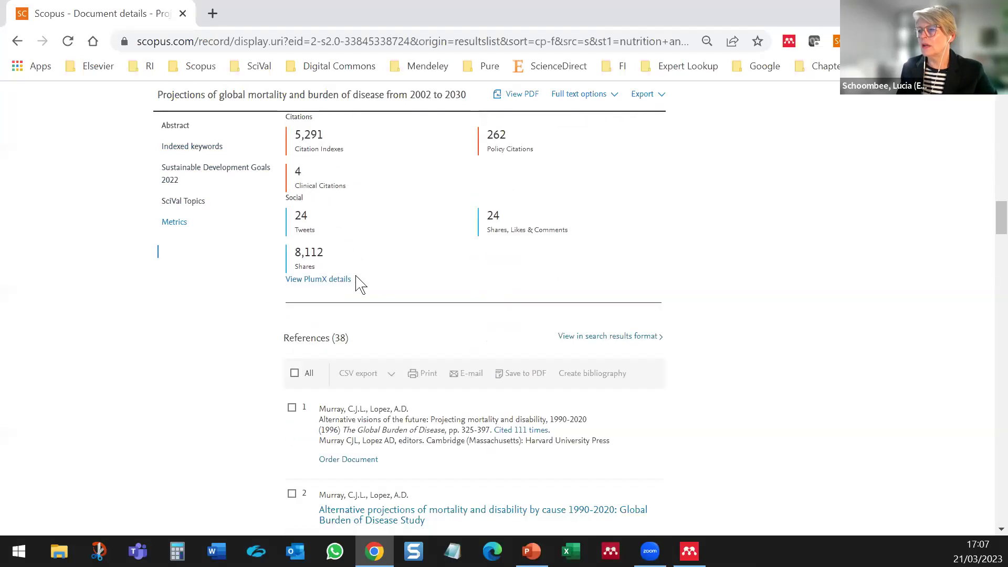
# Step: Open the article's PlumX details, examine its list of policy citations, and return to the PlumX overview
pyautogui.click(318, 281)
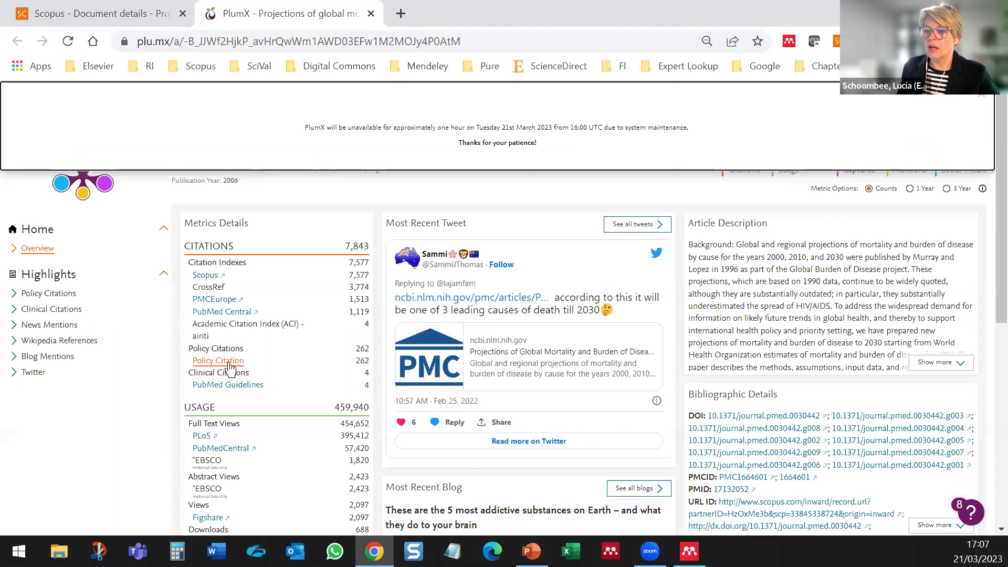
pyautogui.click(229, 362)
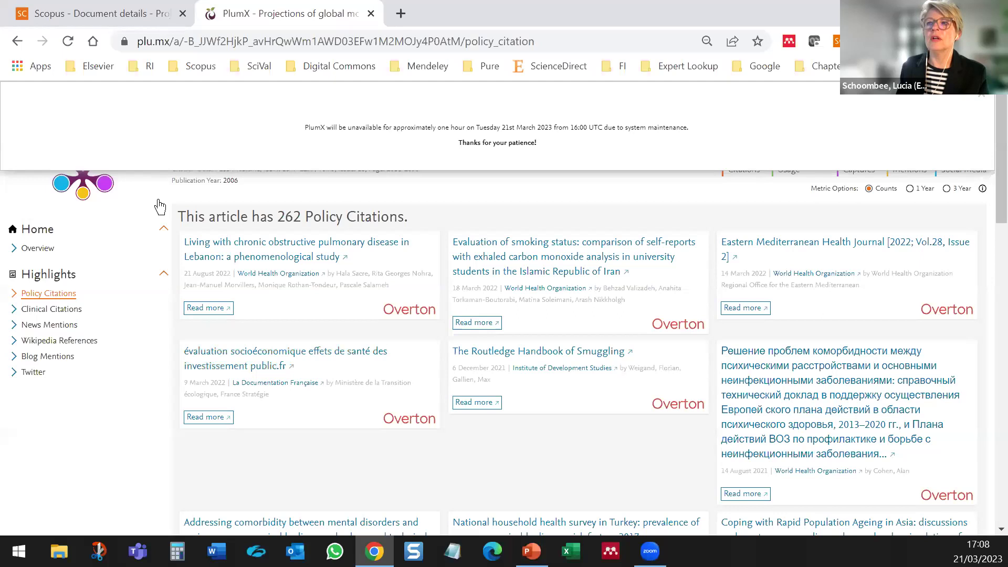
pyautogui.click(24, 42)
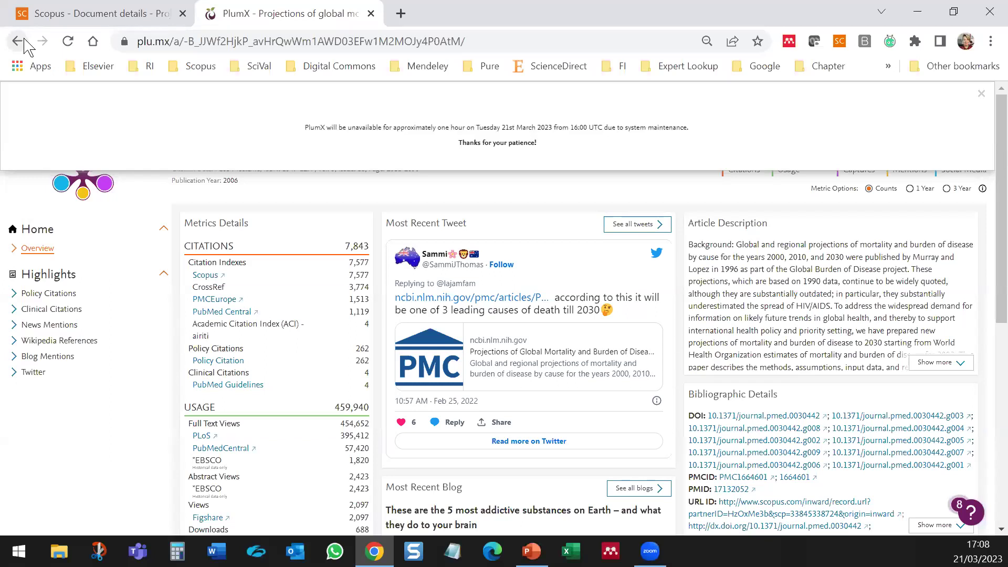
pyautogui.click(20, 41)
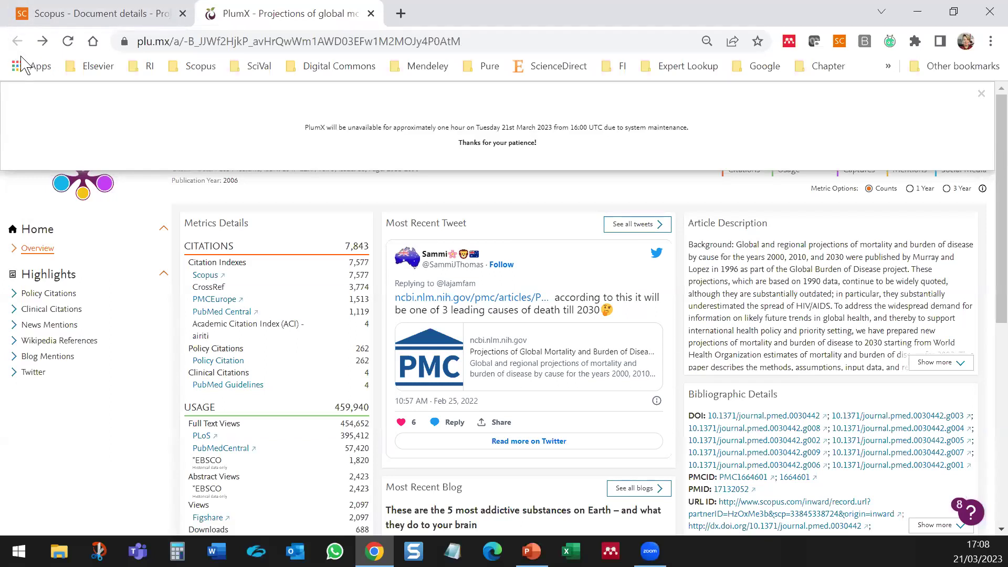
# Step: Return to the article's Scopus record and open the full profile of its second author
pyautogui.click(45, 14)
pyautogui.scroll(10, 465, 181)
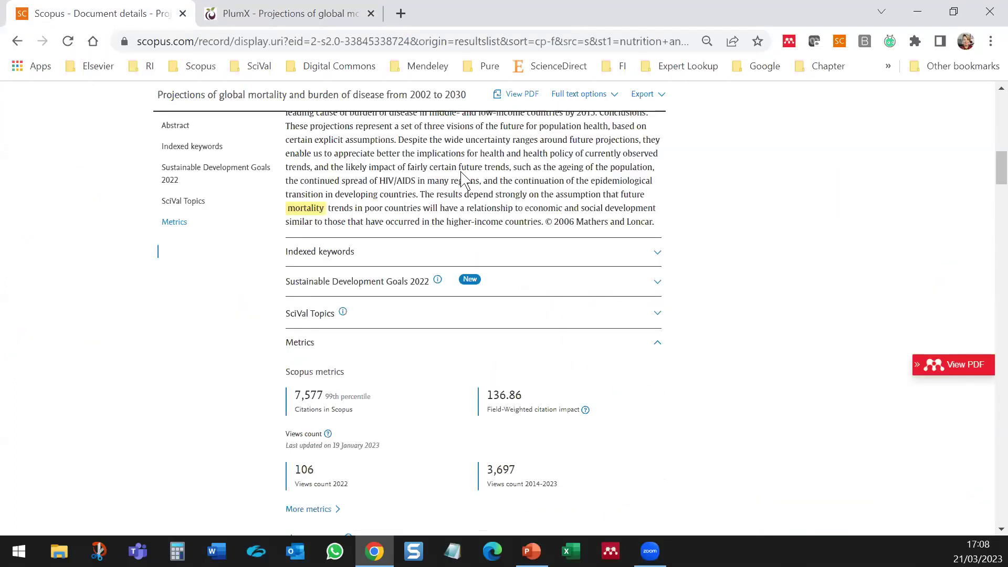
pyautogui.scroll(5, 472, 176)
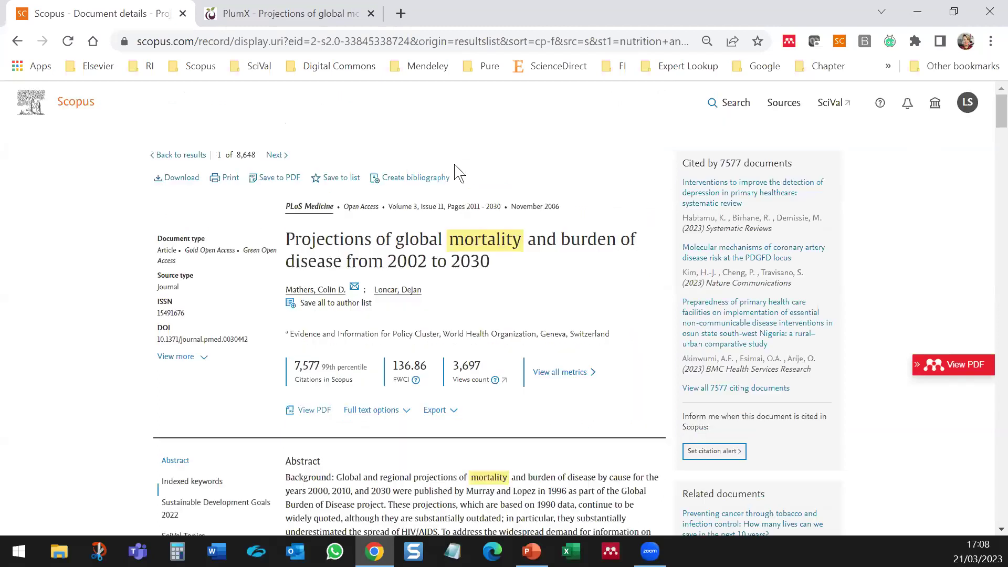
pyautogui.click(398, 289)
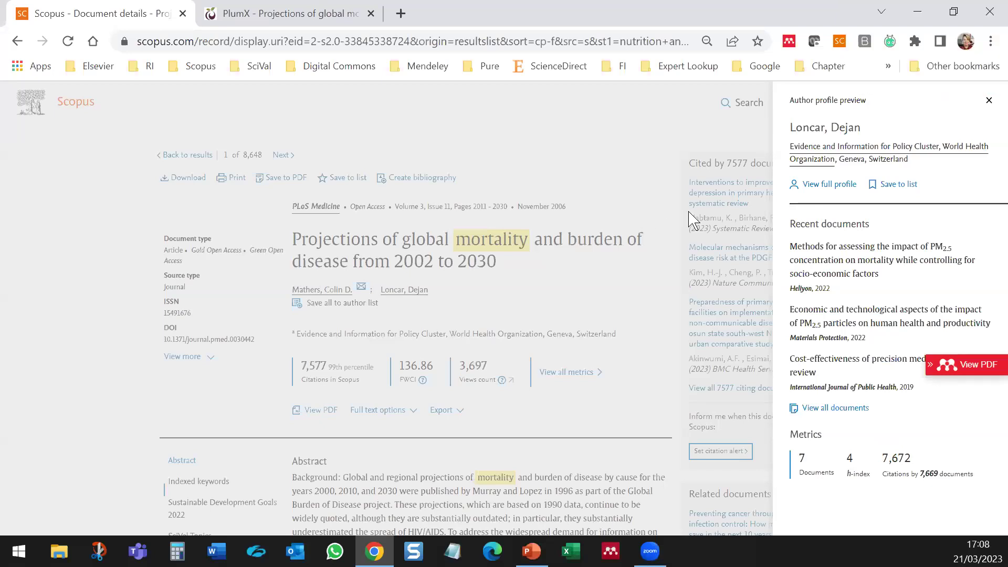
pyautogui.click(835, 184)
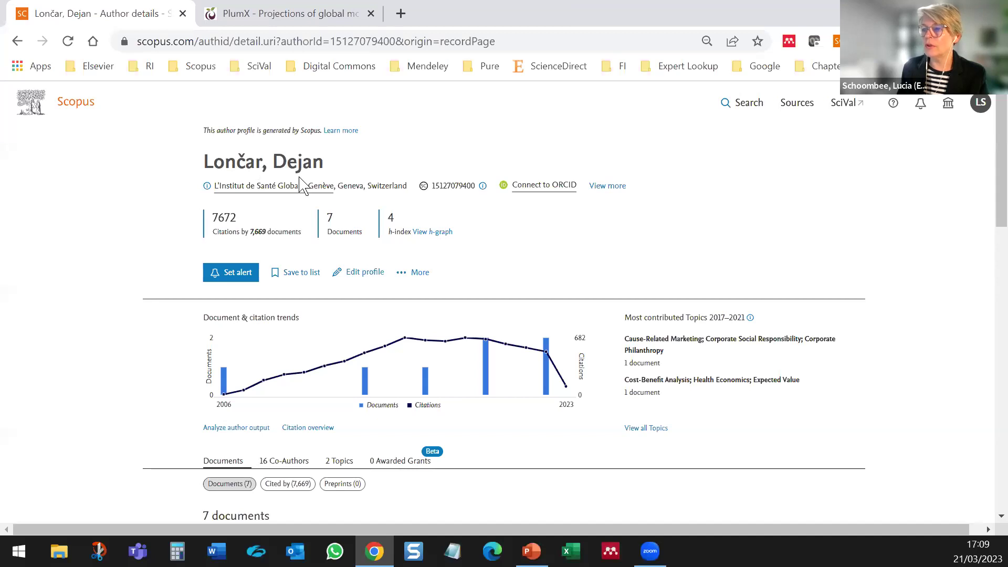
# Step: Start editing the author's profile as a change request on behalf of someone else
pyautogui.click(365, 276)
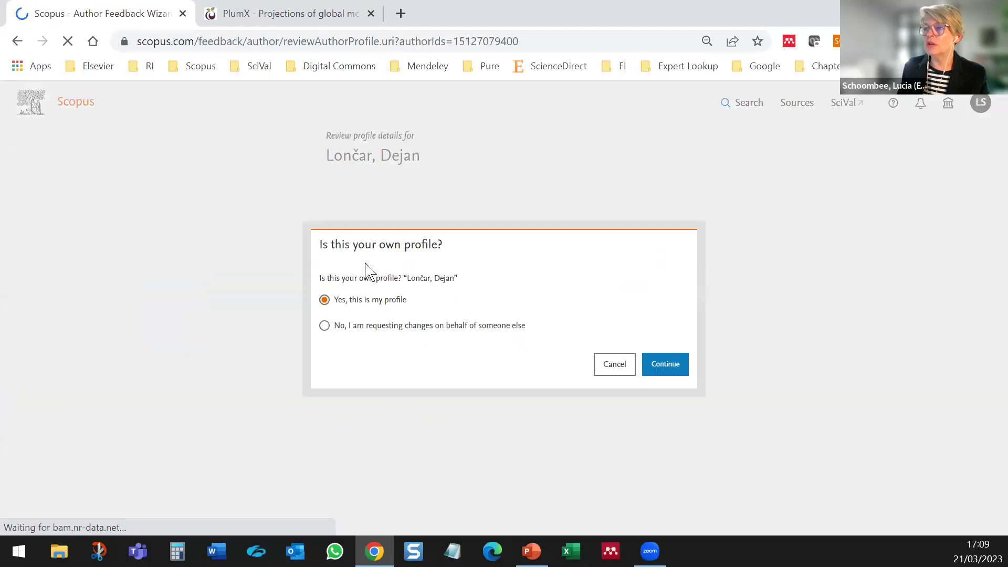
pyautogui.click(325, 327)
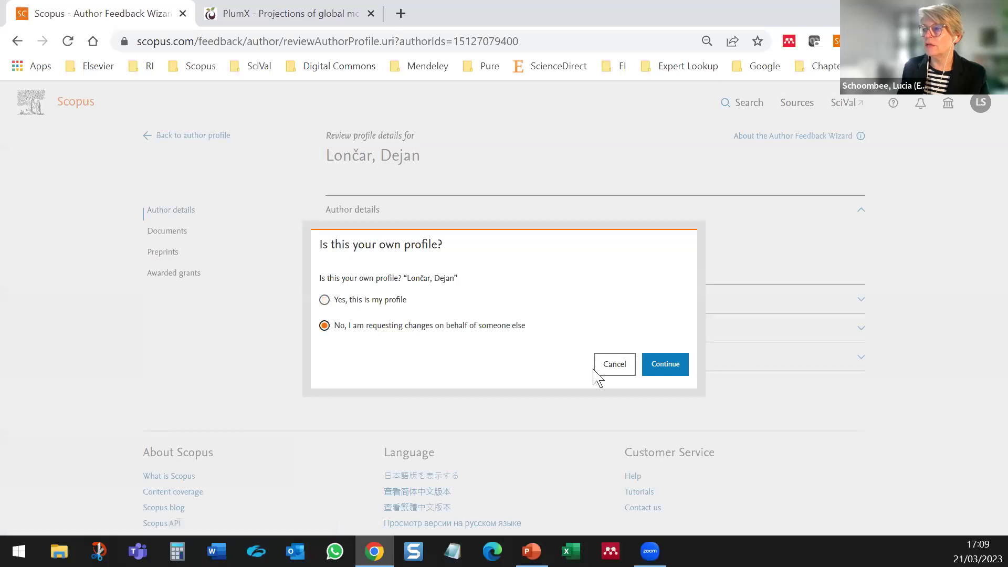
pyautogui.click(665, 366)
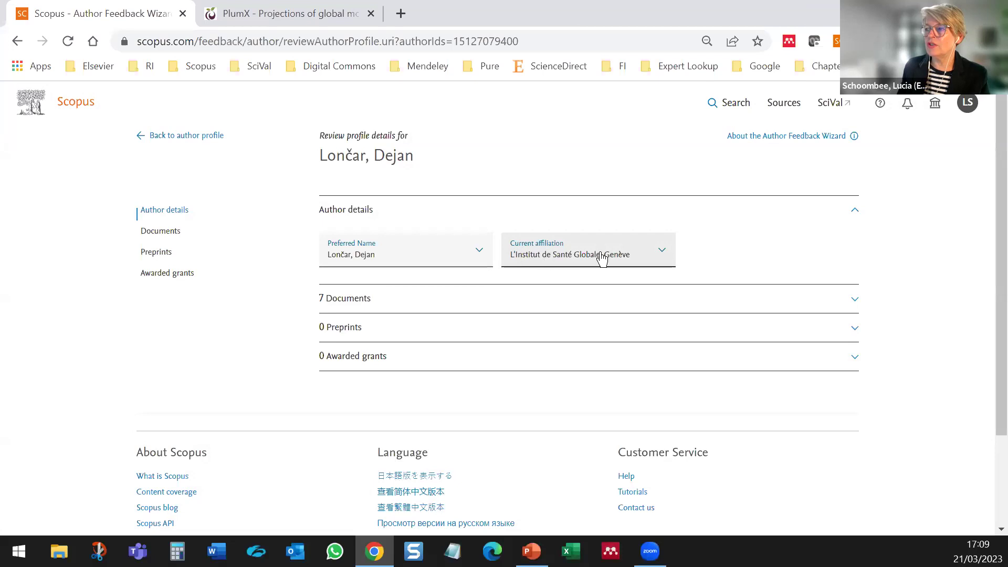
# Step: Review the available current affiliations for the author, keeping L'Institut de Santé Globale, Genève selected
pyautogui.click(664, 252)
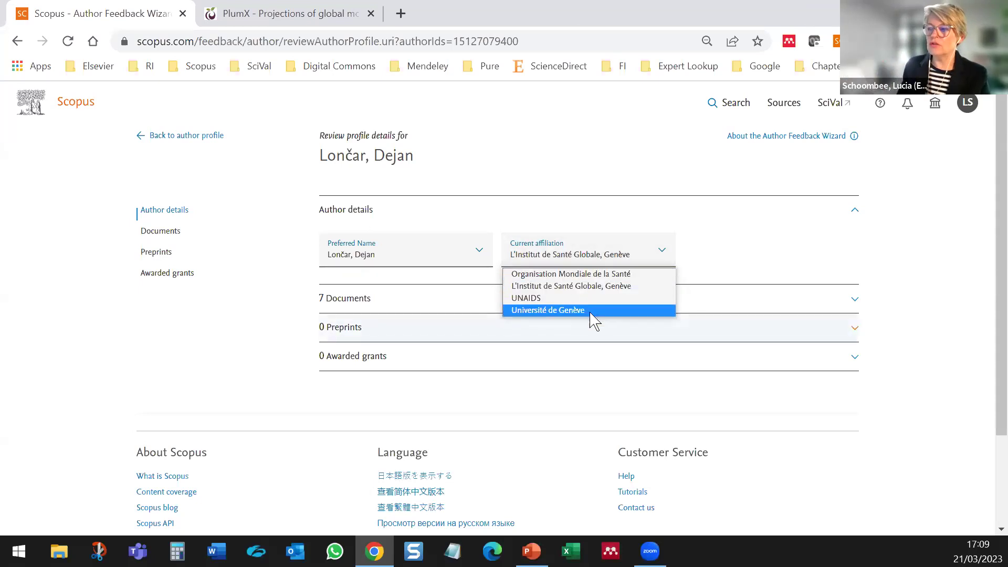
pyautogui.click(589, 288)
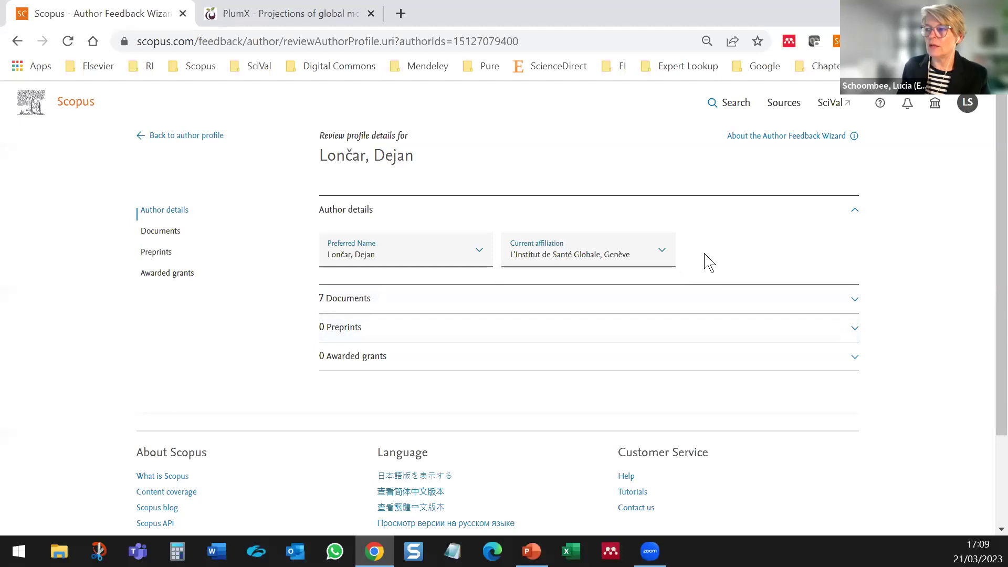
pyautogui.click(662, 258)
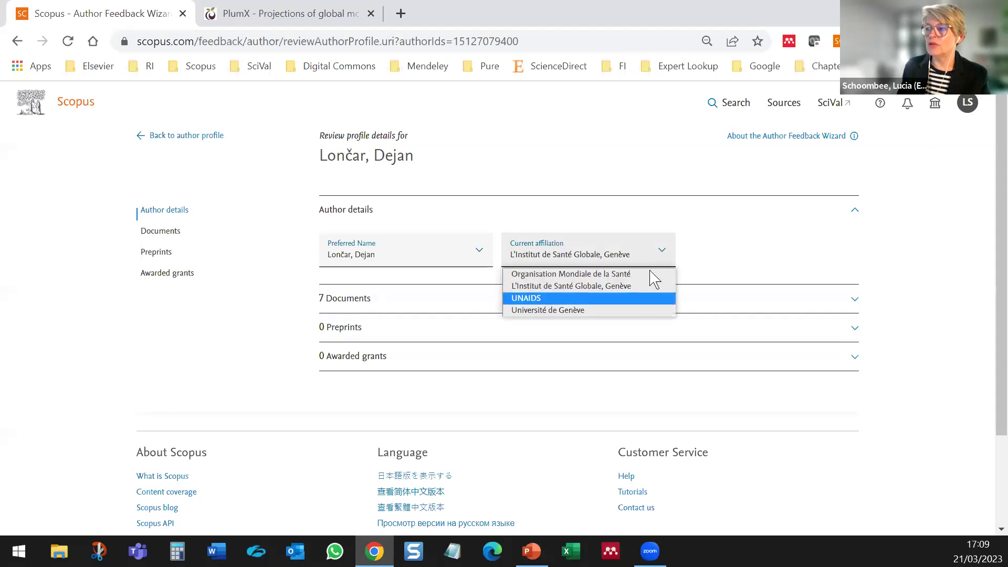
pyautogui.click(688, 182)
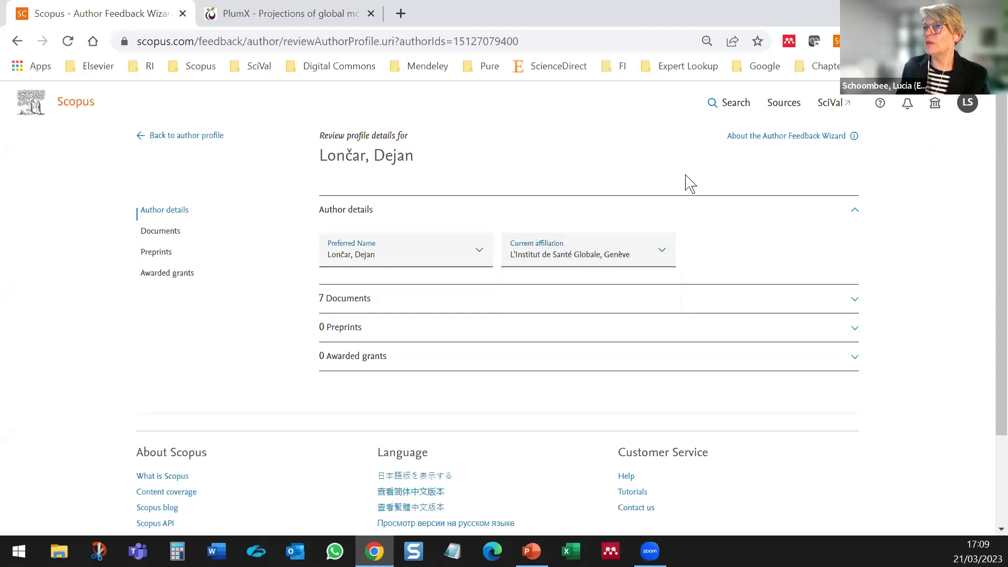
# Step: Return to the author's profile and open the record of the 2022 Heliyon article on PM2.5 concentration and mortality
pyautogui.click(18, 42)
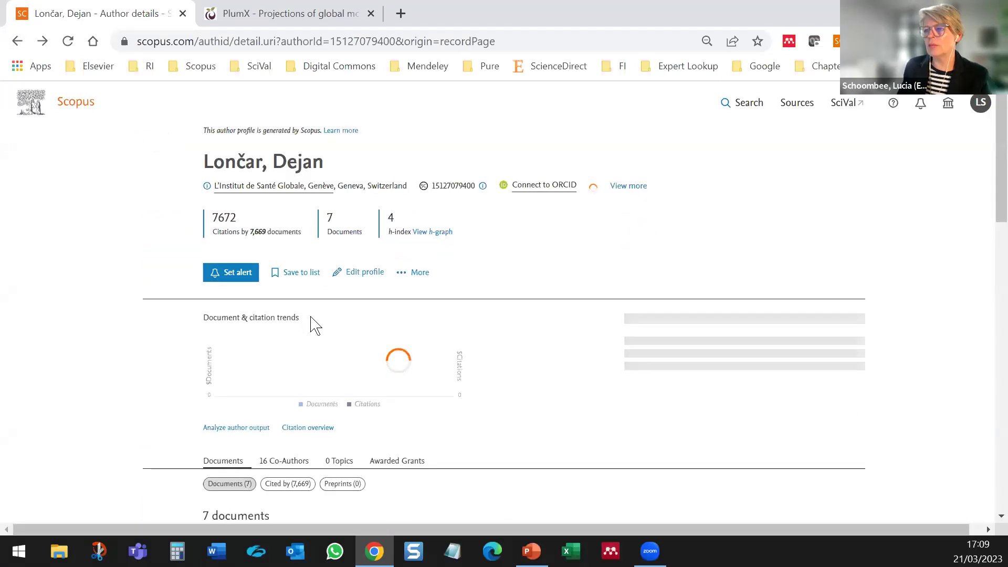
pyautogui.scroll(-5, 314, 326)
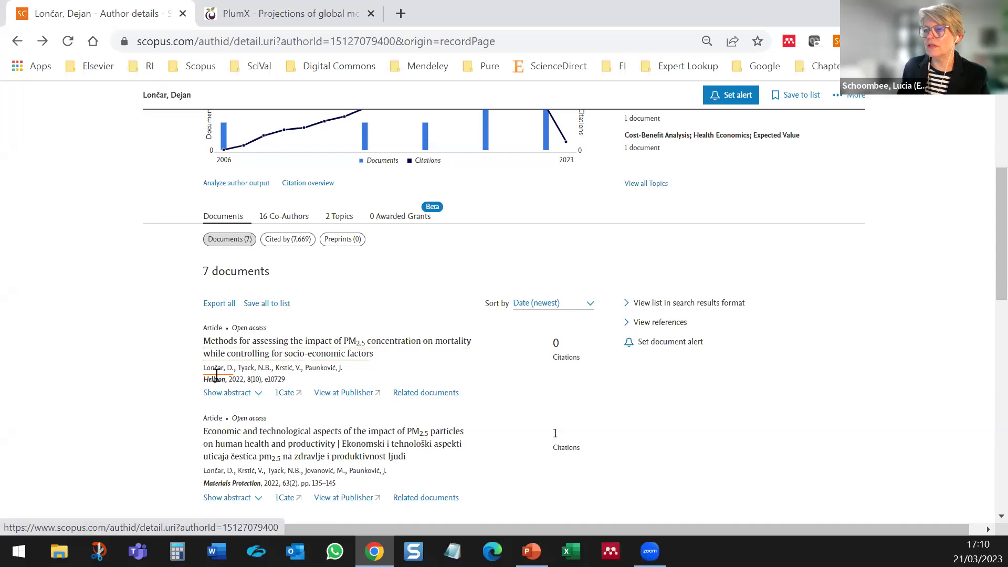
pyautogui.click(222, 349)
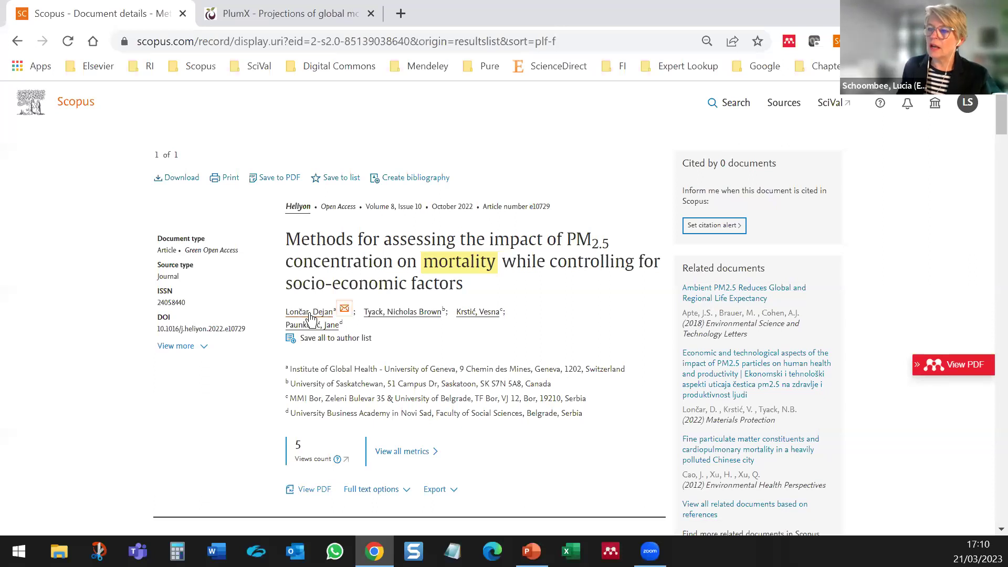
# Step: Preview the first author of the Heliyon article and open that author's full profile
pyautogui.doubleClick(338, 309)
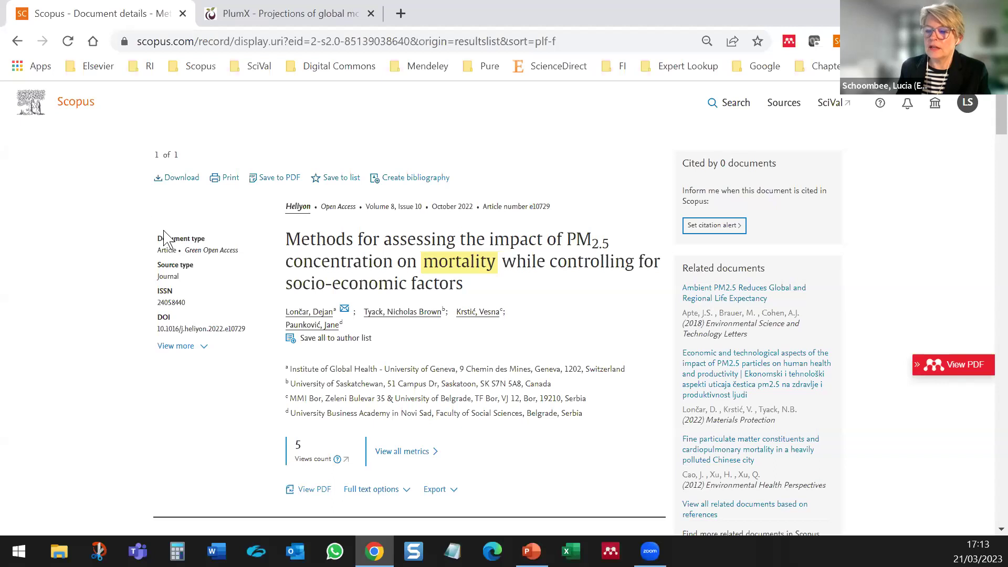
pyautogui.click(314, 315)
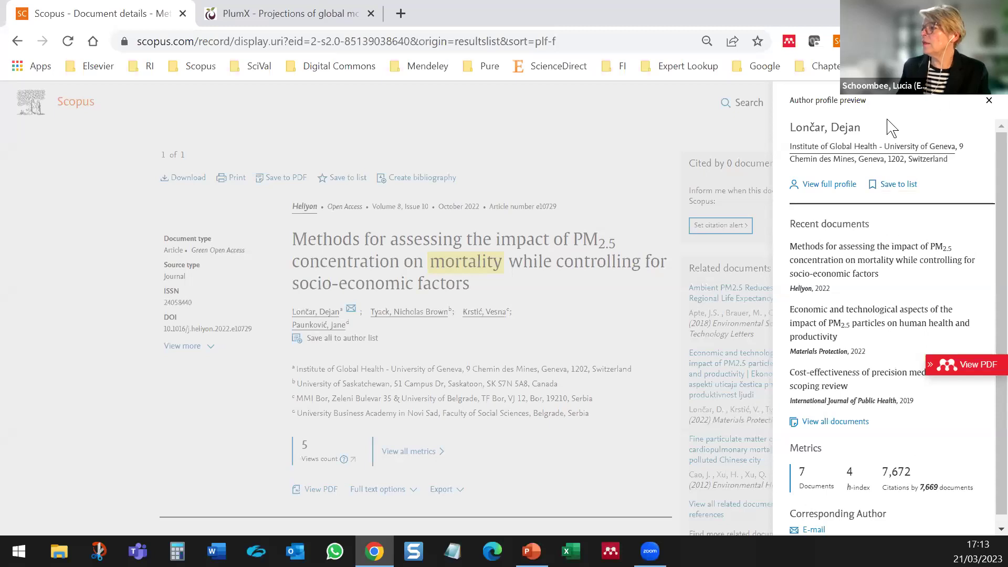
pyautogui.click(834, 190)
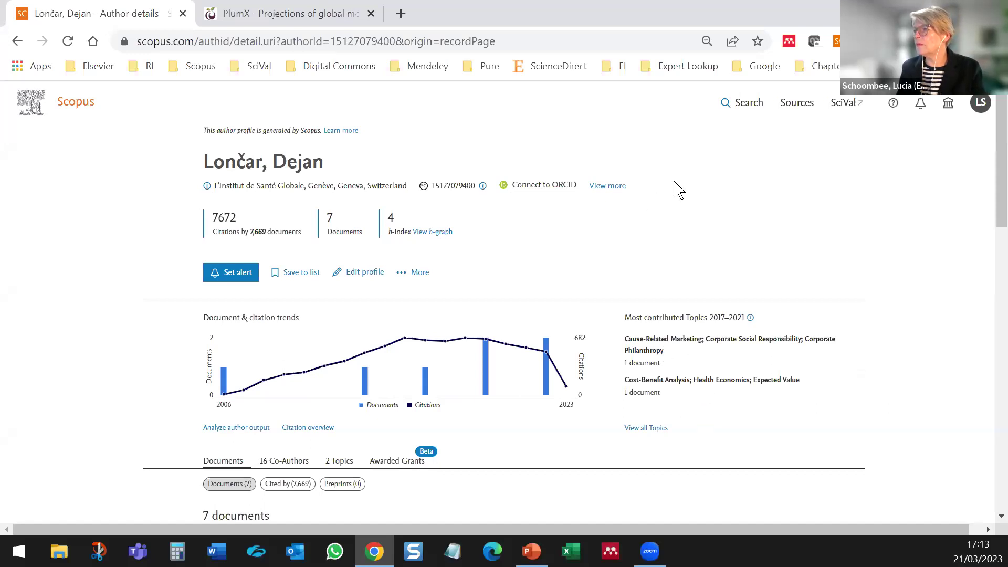
# Step: Look up potential author matches from the author's additional information, view them as search results, and return to the profile
pyautogui.click(623, 188)
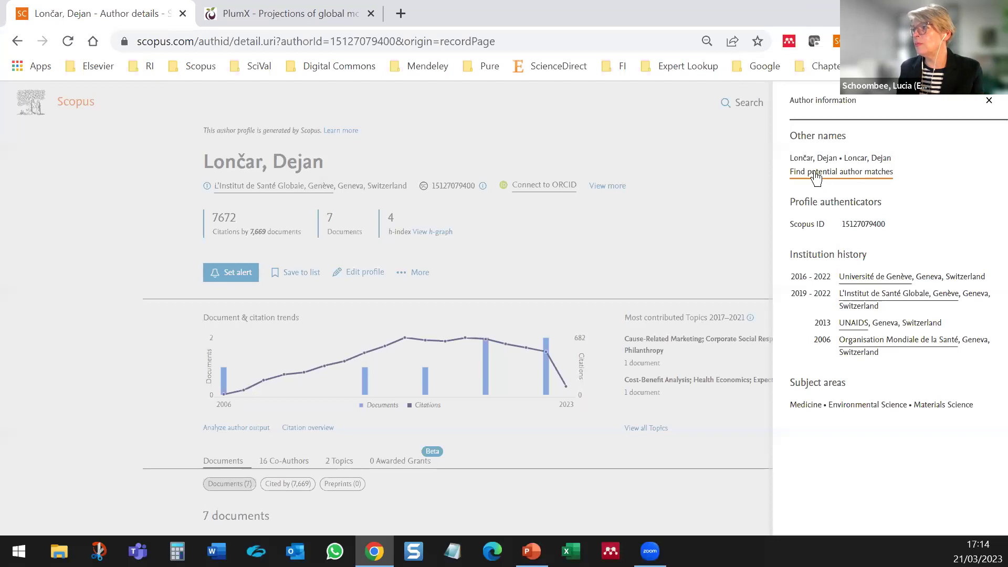
pyautogui.click(854, 173)
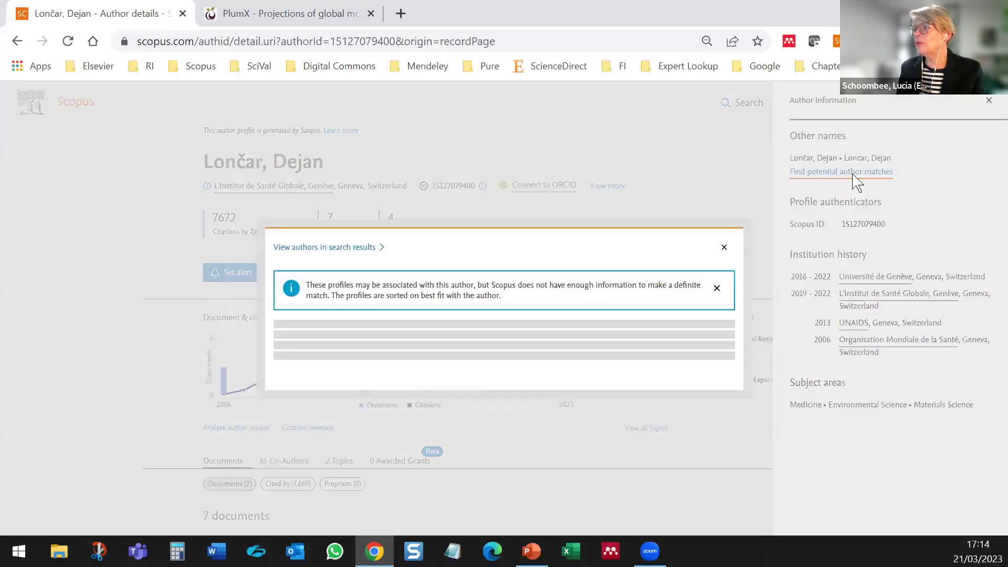
pyautogui.click(341, 248)
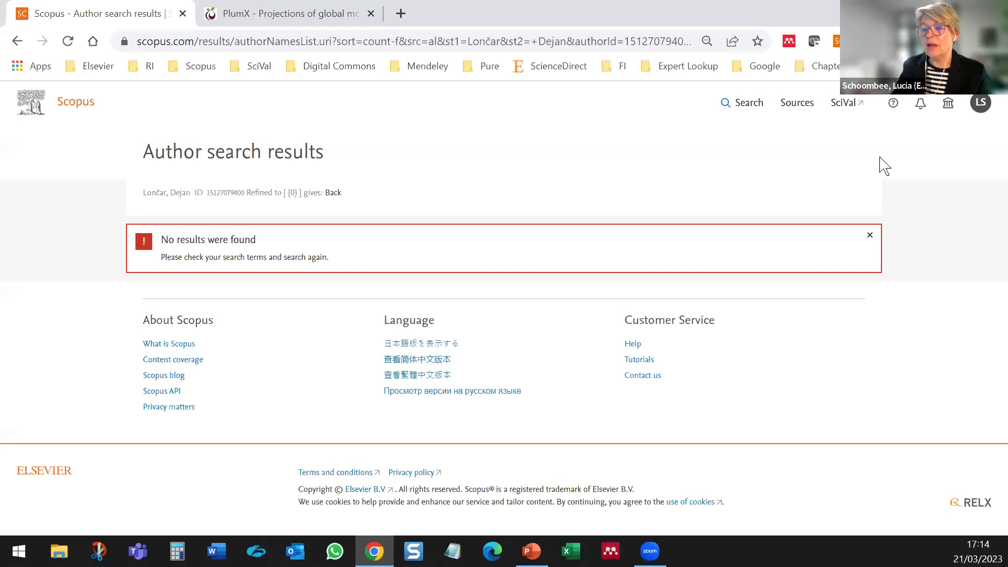
pyautogui.click(17, 41)
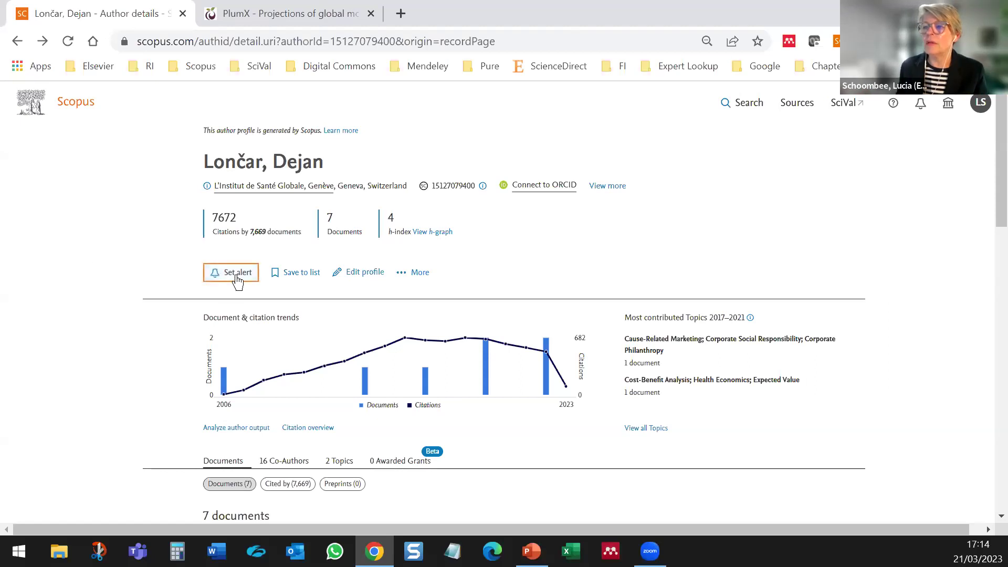
# Step: Try to start an edit of the author's profile as one's own, going through the account association choice
pyautogui.click(365, 272)
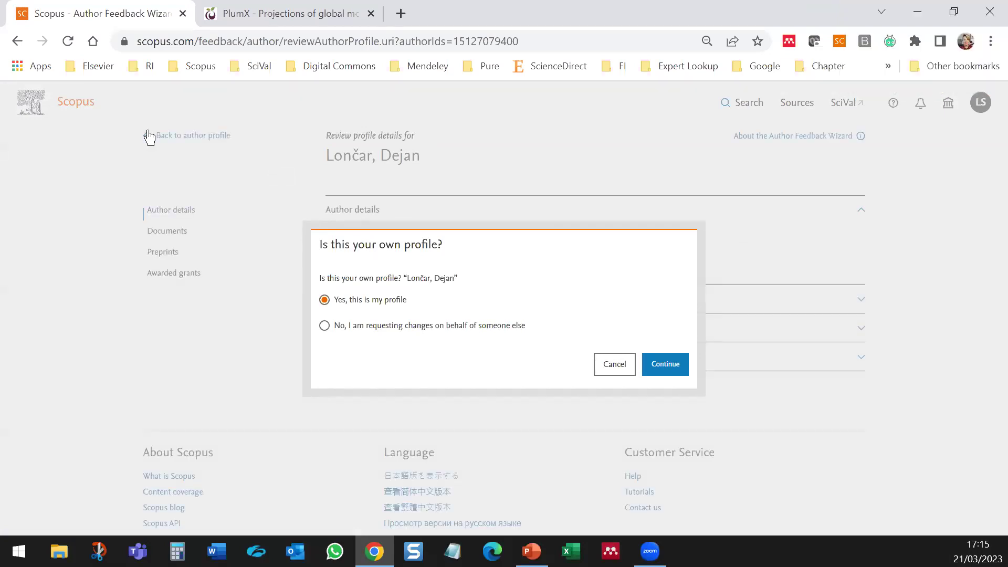
pyautogui.click(667, 368)
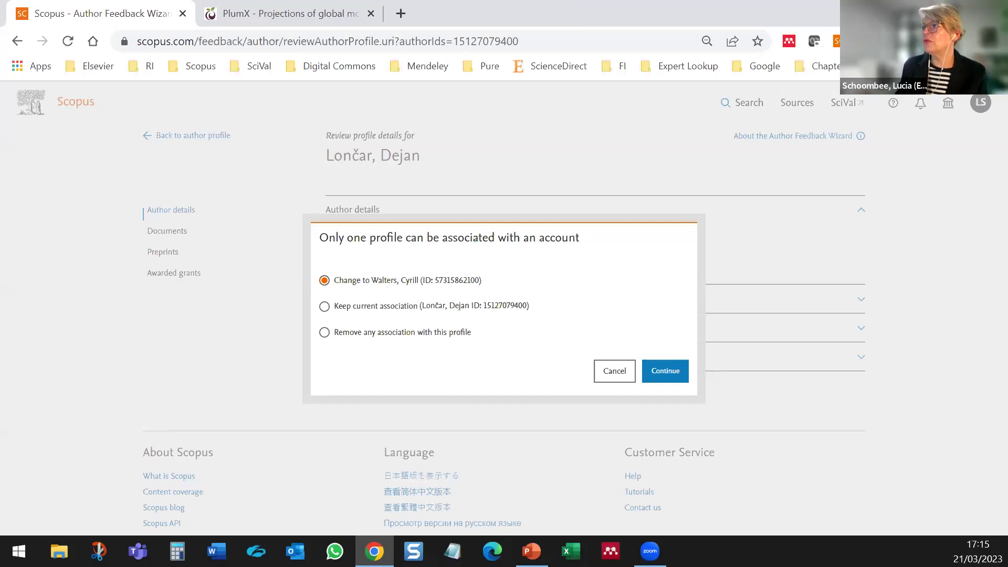
pyautogui.click(668, 369)
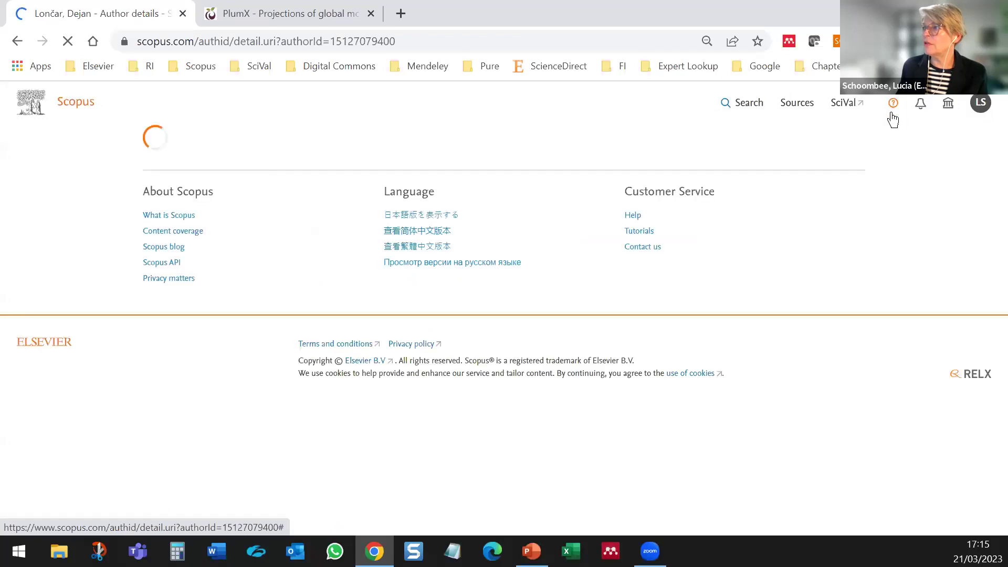
# Step: Open the Scopus Support Center, look over its options for requesting changes, and return to the author's profile
pyautogui.click(894, 103)
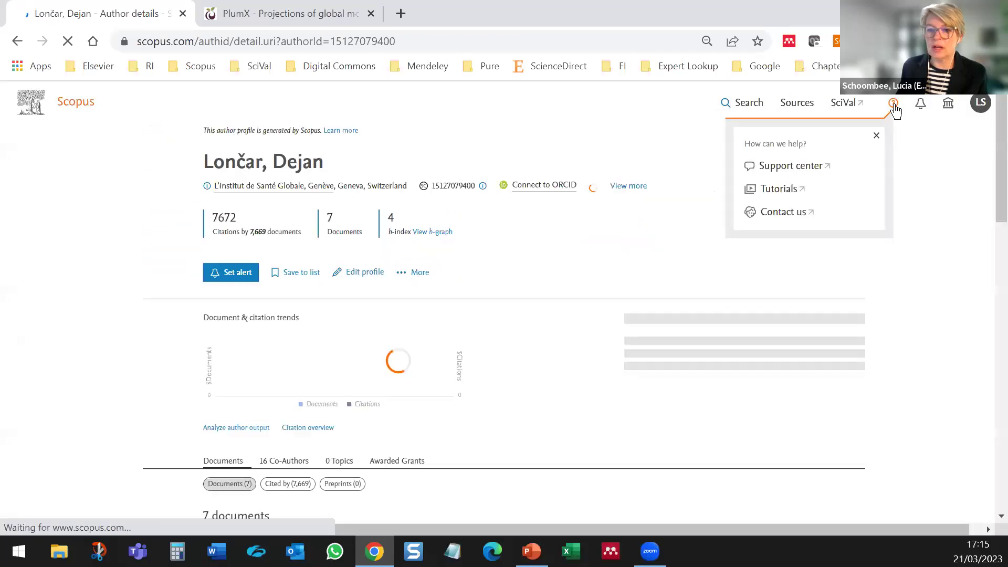
pyautogui.click(791, 167)
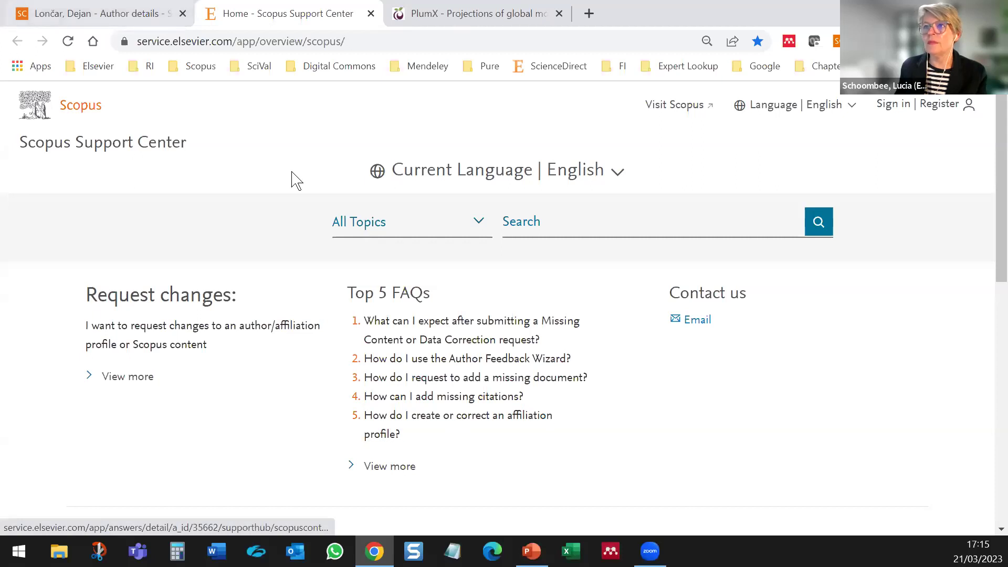
pyautogui.click(154, 23)
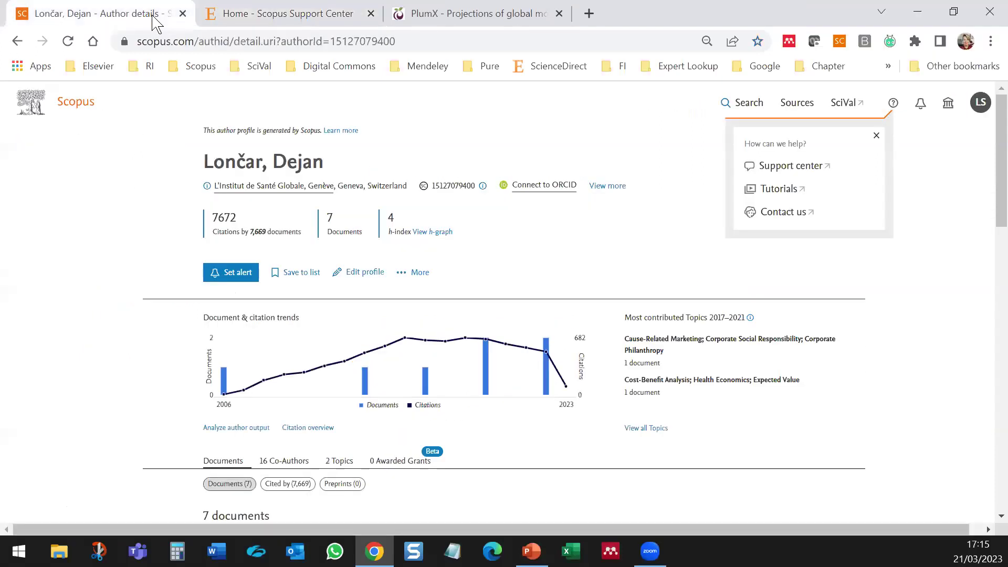